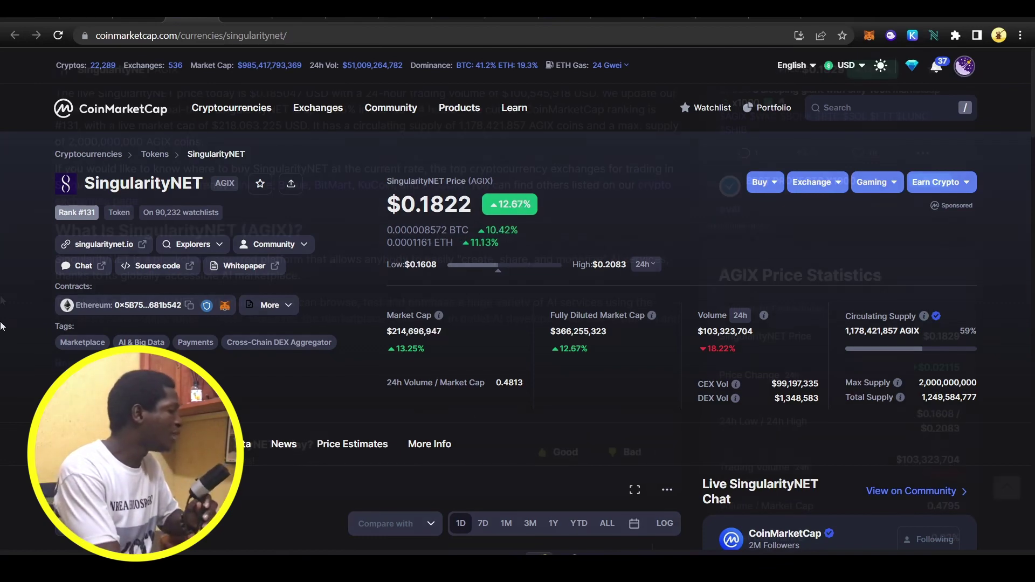
scroll(4, 308, down, 10)
scroll(3, 300, down, 4)
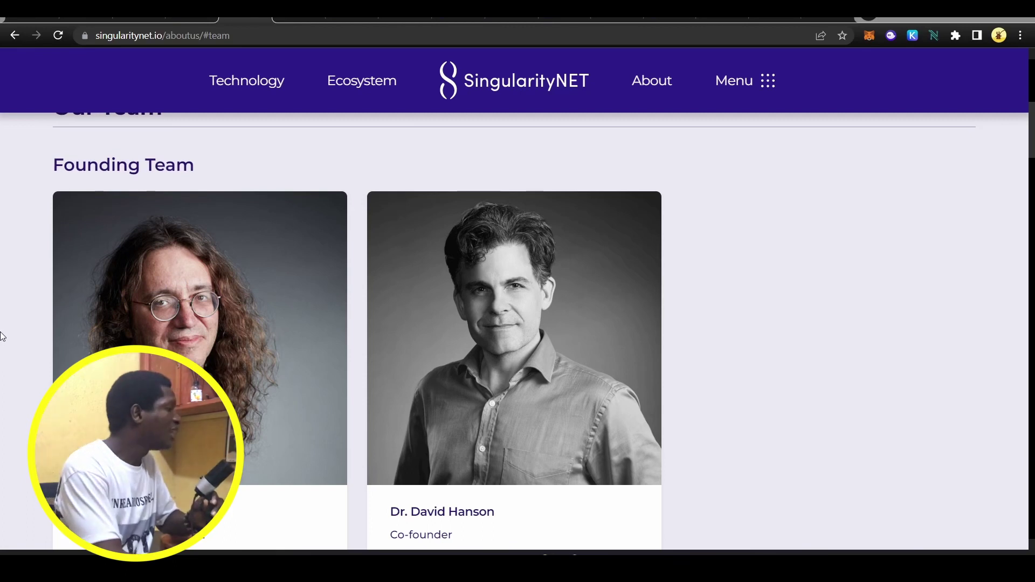
scroll(2, 336, up, 1)
scroll(2, 336, up, 4)
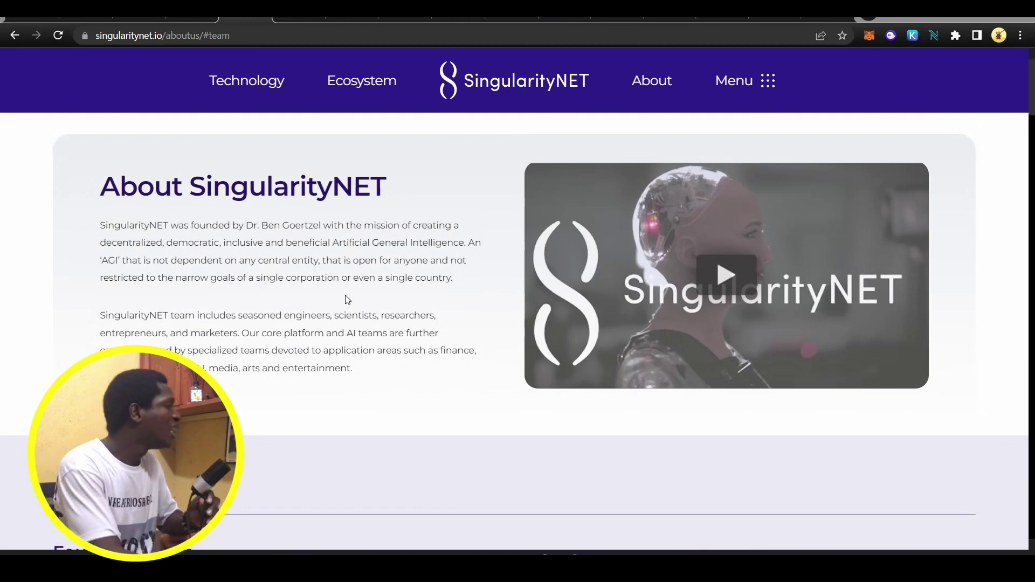
scroll(346, 299, down, 1)
scroll(347, 299, up, 1)
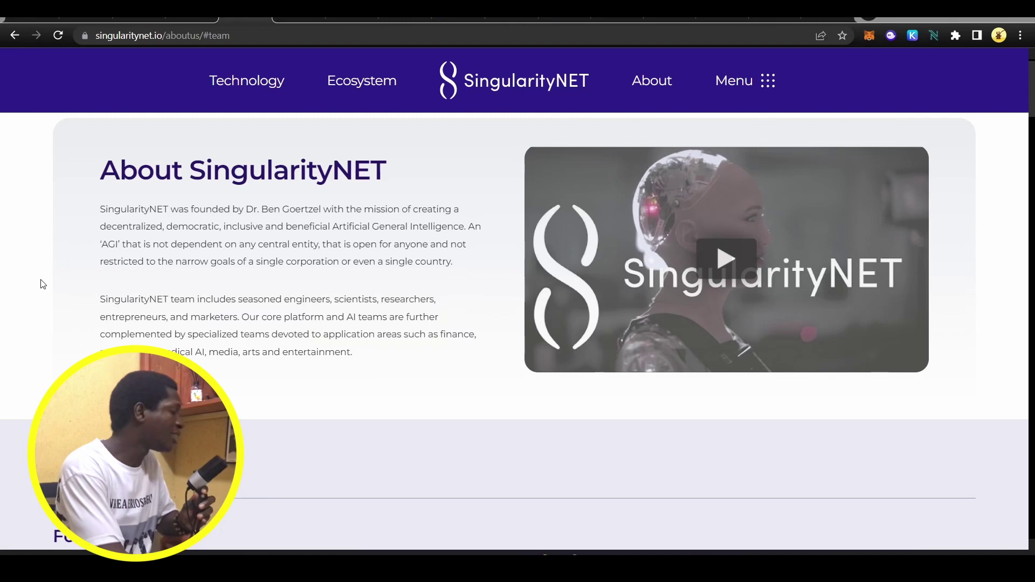
scroll(43, 284, down, 5)
scroll(42, 284, down, 3)
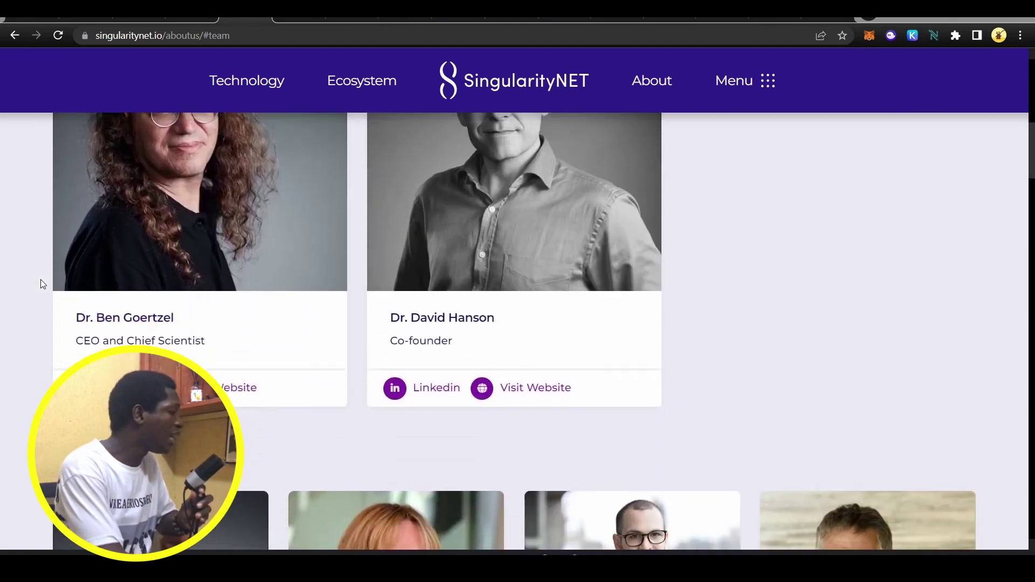
scroll(42, 284, down, 3)
scroll(43, 284, down, 3)
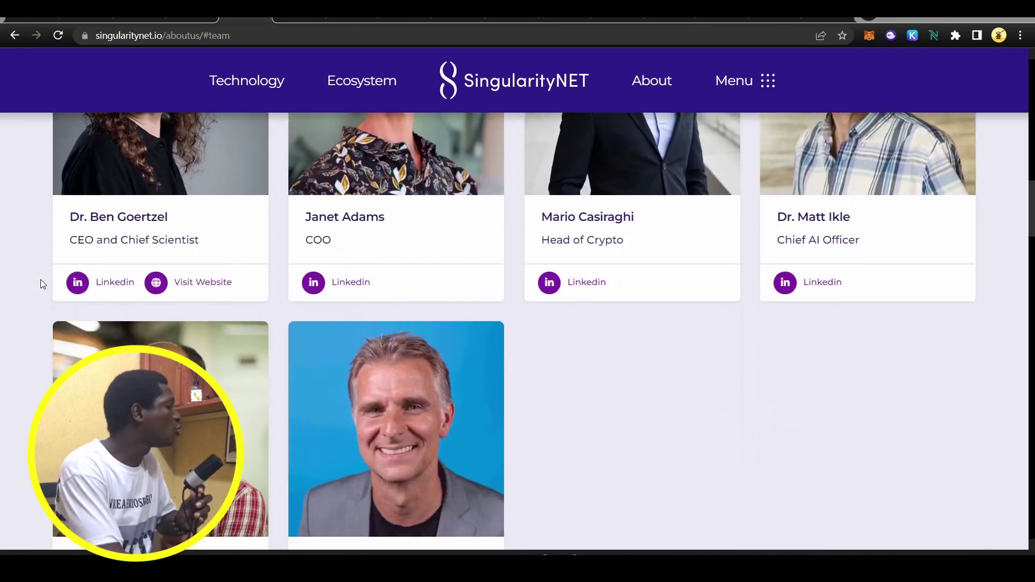
scroll(42, 284, down, 3)
scroll(43, 284, down, 2)
scroll(42, 284, down, 5)
scroll(42, 284, down, 2)
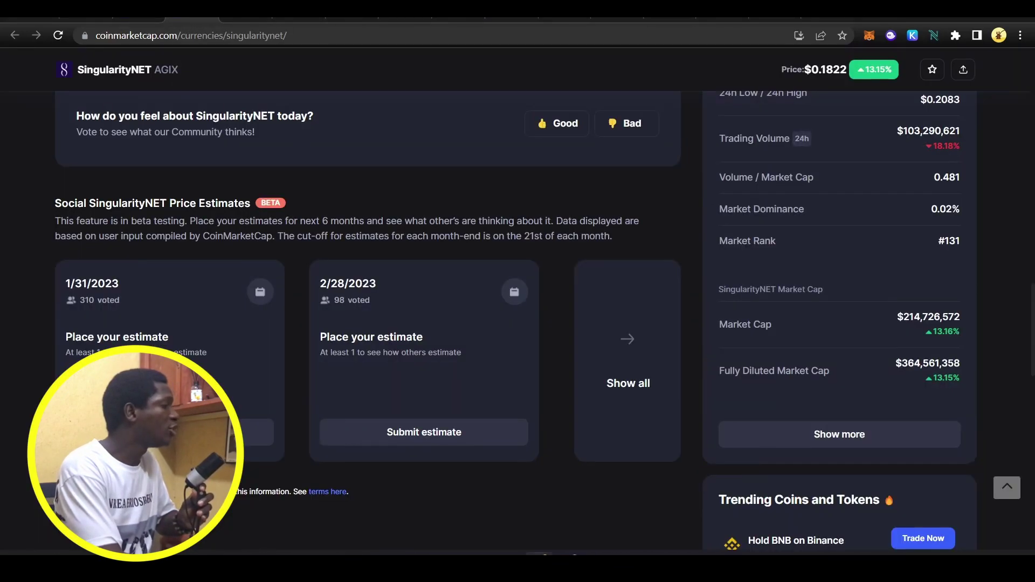
scroll(36, 154, up, 5)
scroll(36, 154, up, 5)
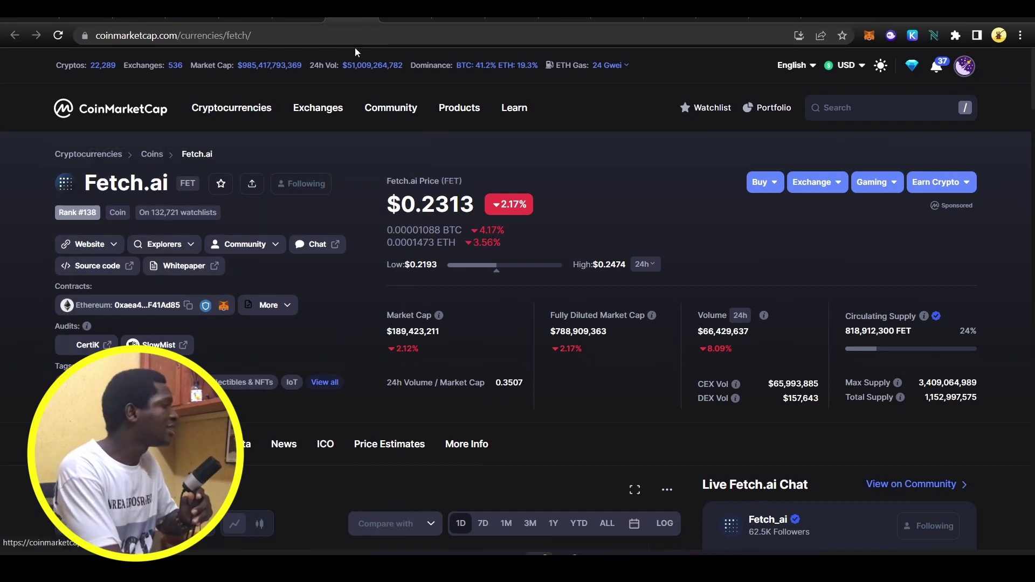
Step: Switch to the already-open fetch.ai website tab
click(405, 18)
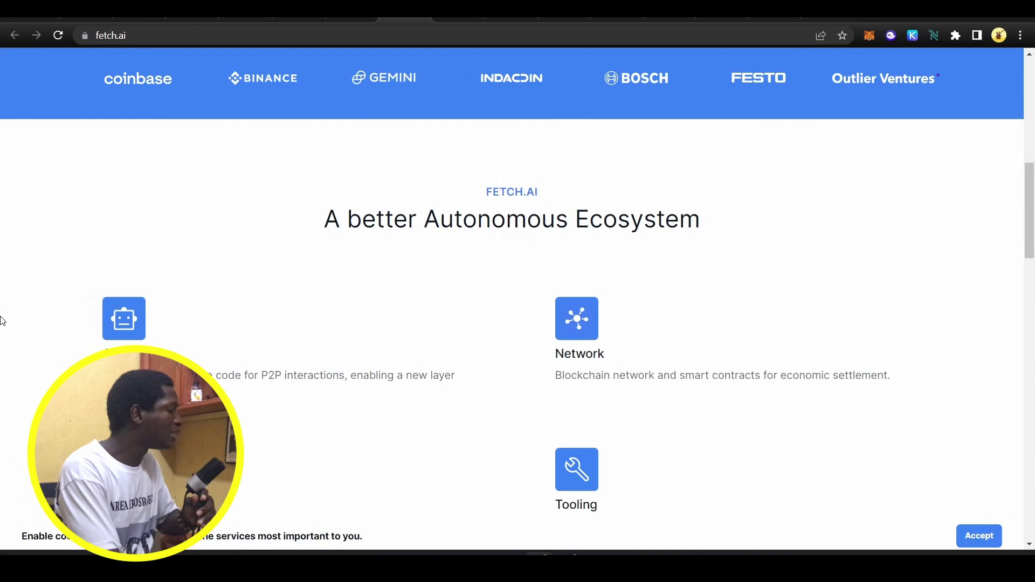
scroll(2, 320, down, 2)
scroll(1, 321, down, 2)
scroll(2, 320, down, 2)
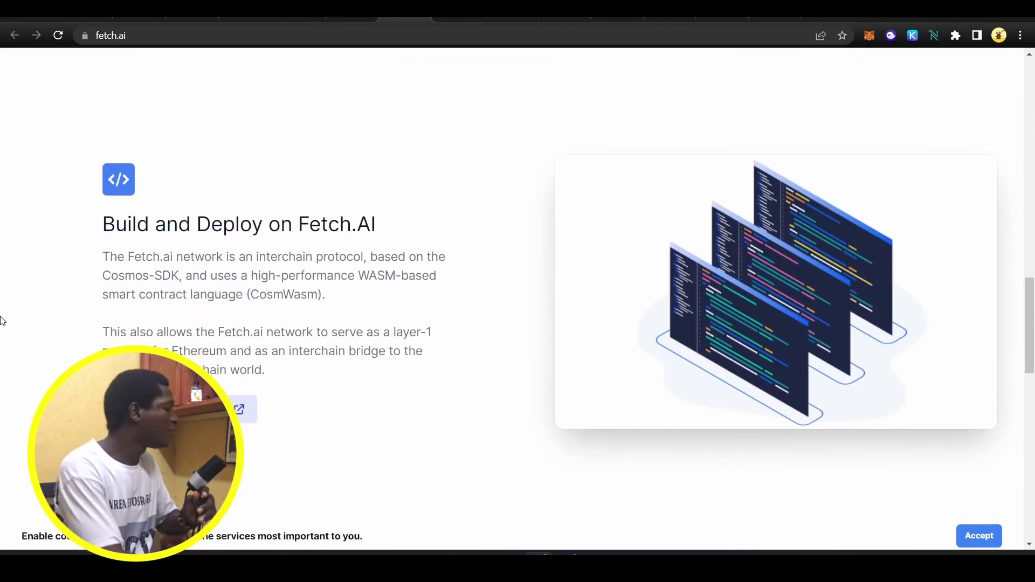
scroll(2, 320, down, 1)
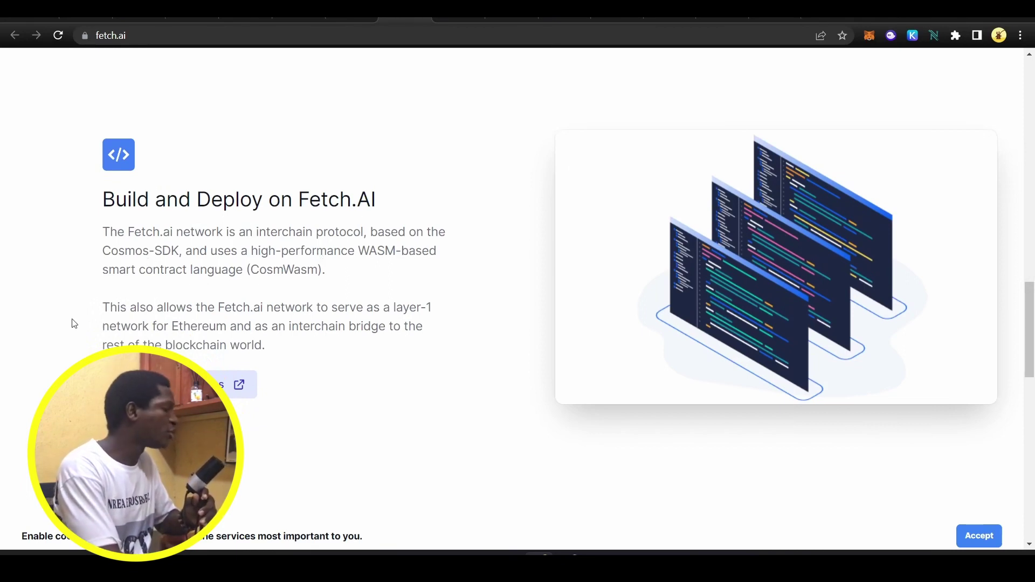
scroll(72, 324, down, 1)
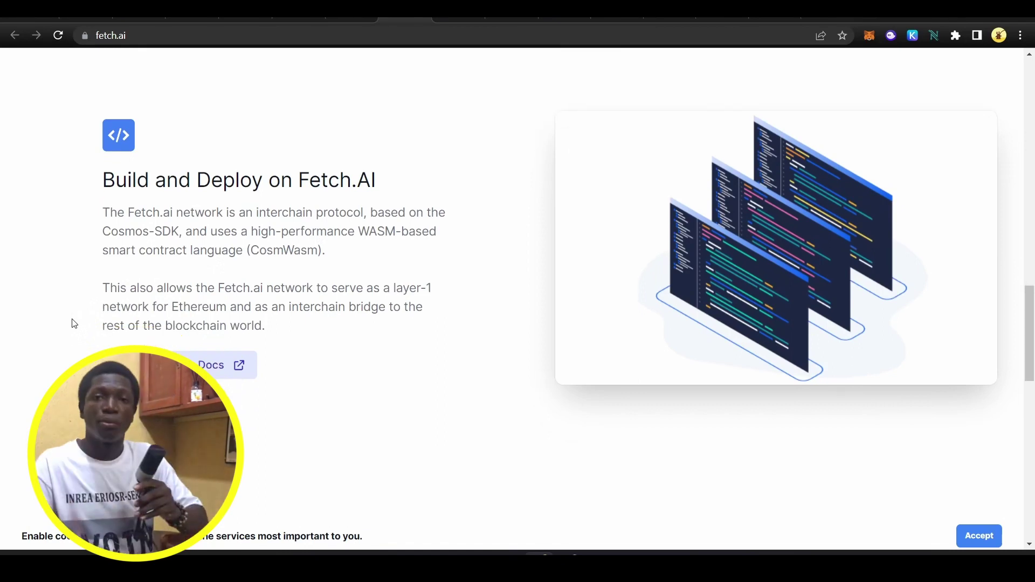
scroll(72, 323, down, 3)
scroll(73, 323, down, 3)
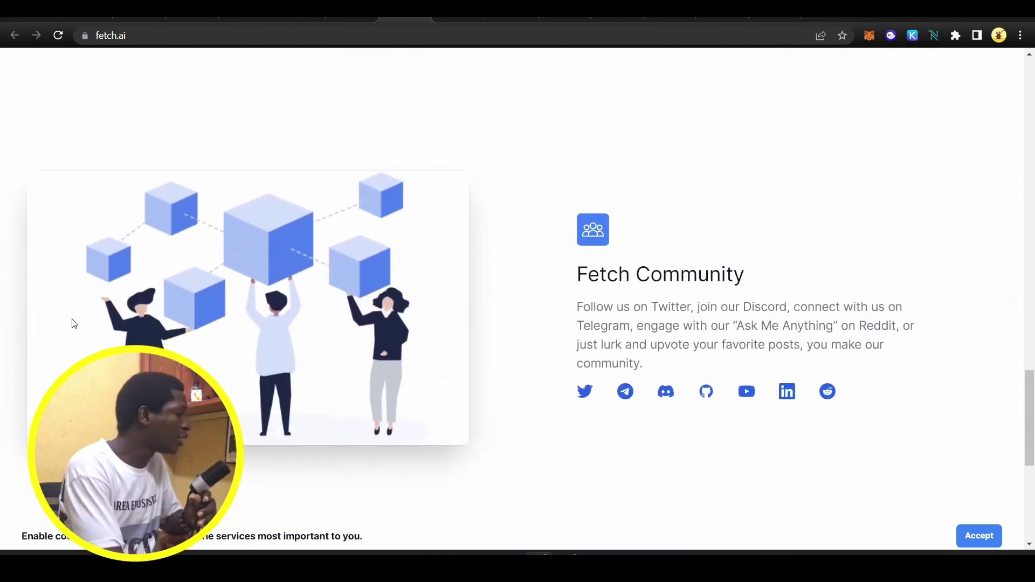
scroll(71, 323, down, 2)
scroll(73, 323, down, 2)
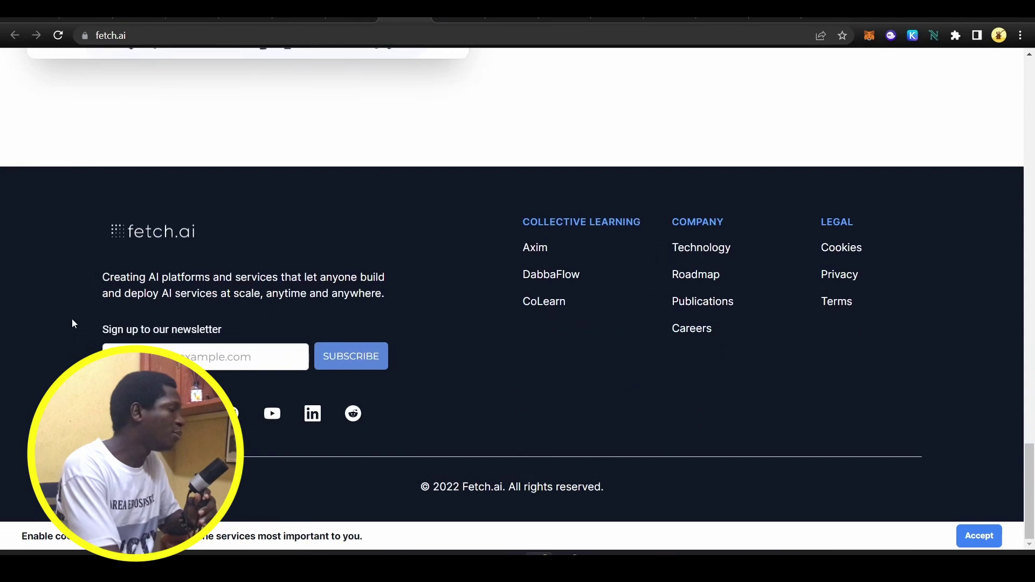
scroll(72, 324, up, 5)
scroll(72, 324, up, 10)
scroll(72, 324, up, 5)
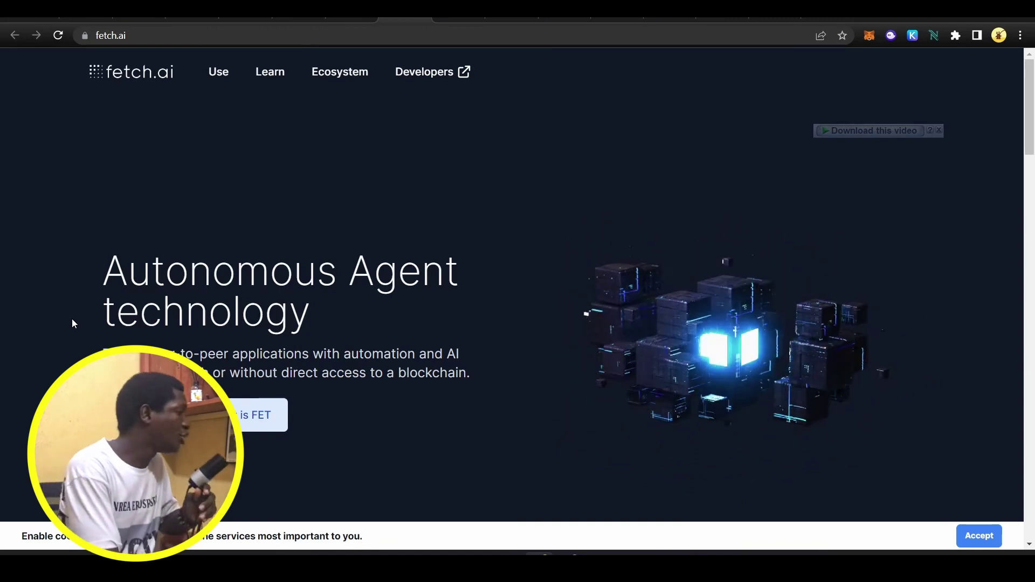
Step: Bring up the CoinMarketCap Ocean Protocol (OCEAN) page from its tab
click(462, 15)
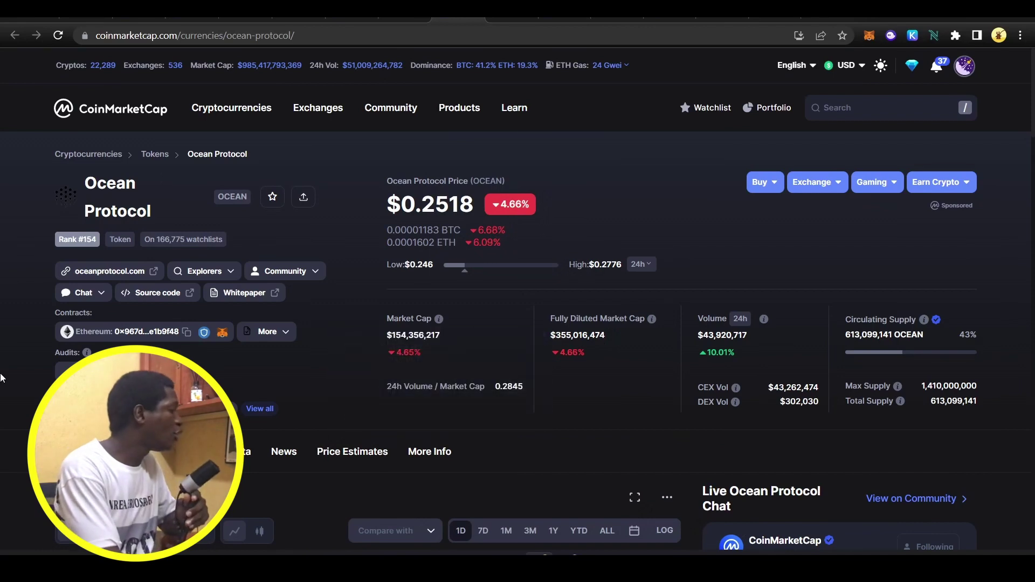
scroll(2, 378, down, 1)
scroll(2, 378, down, 5)
scroll(1, 378, down, 3)
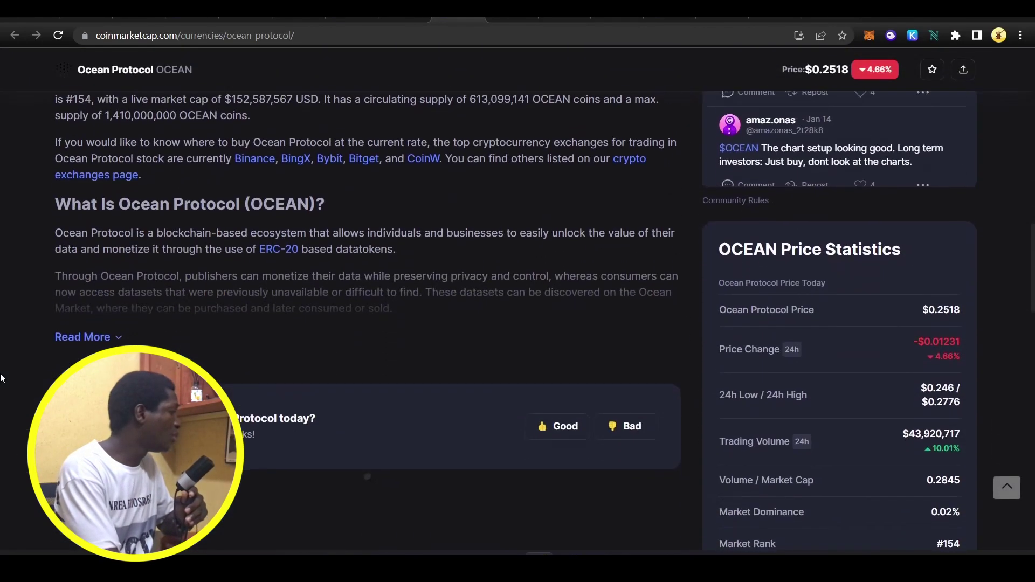
scroll(36, 305, down, 1)
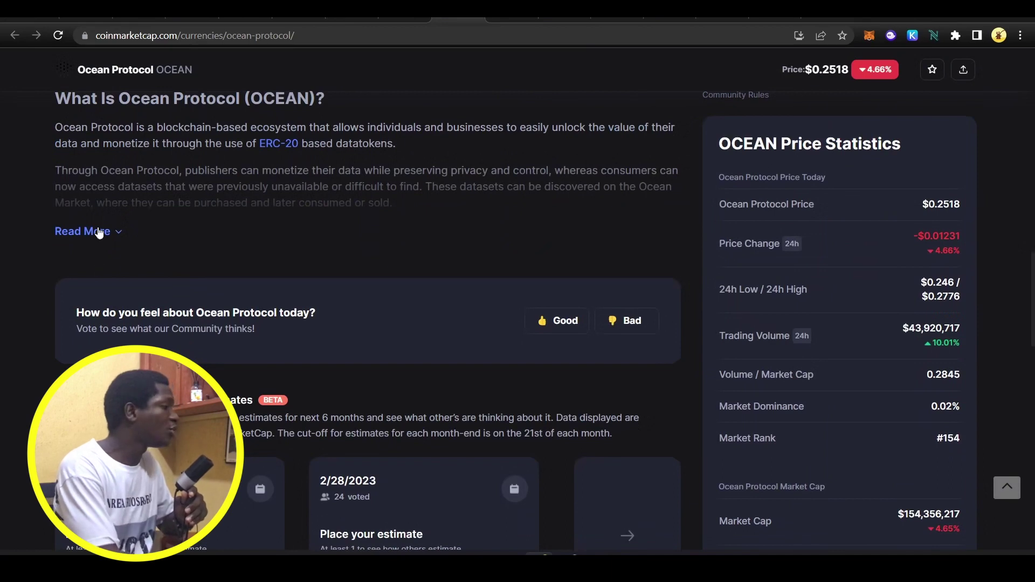
Step: Expand the full 'What Is Ocean Protocol' description with Read More
click(100, 233)
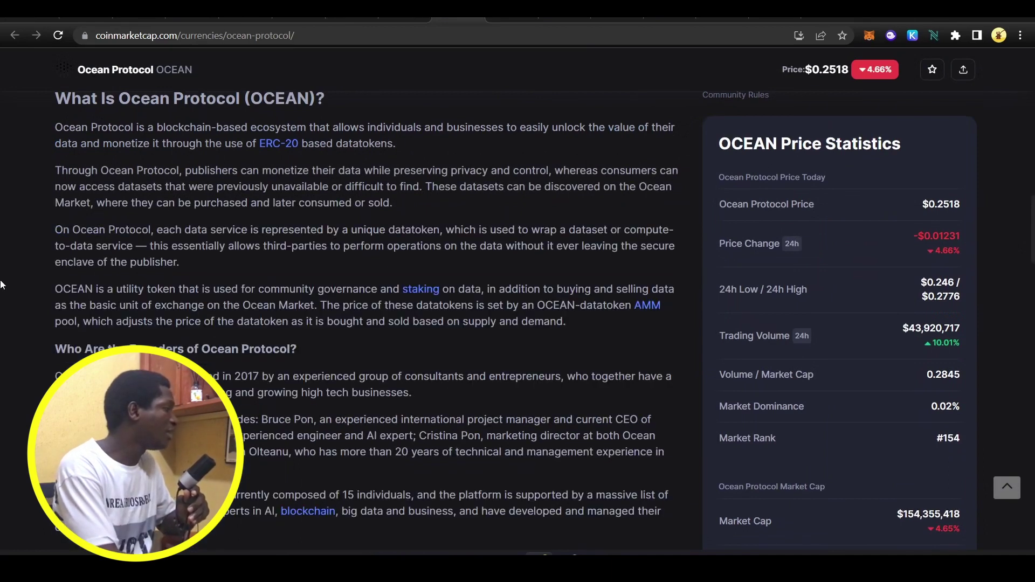
scroll(2, 284, down, 1)
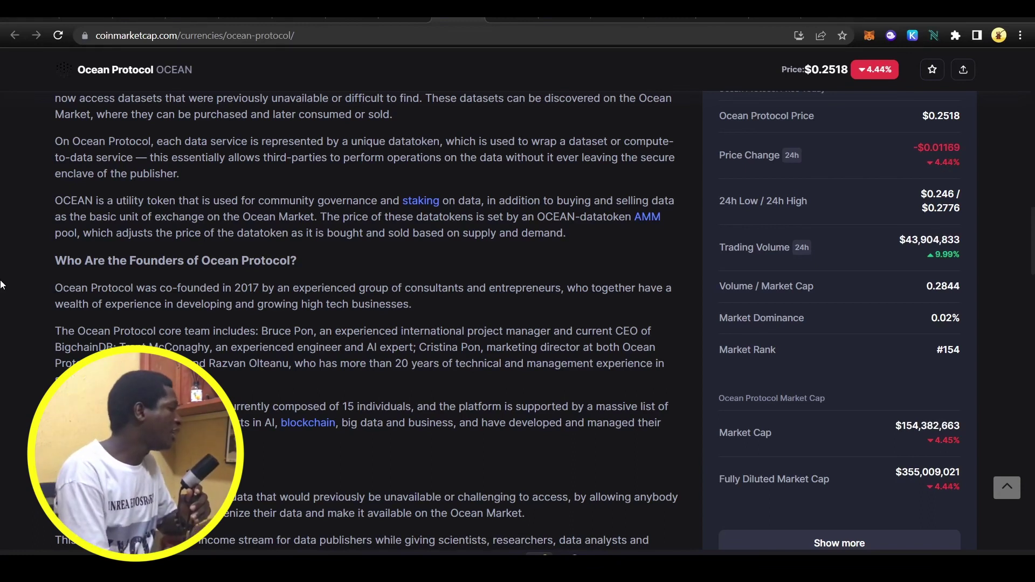
scroll(0, 284, down, 1)
scroll(0, 283, down, 3)
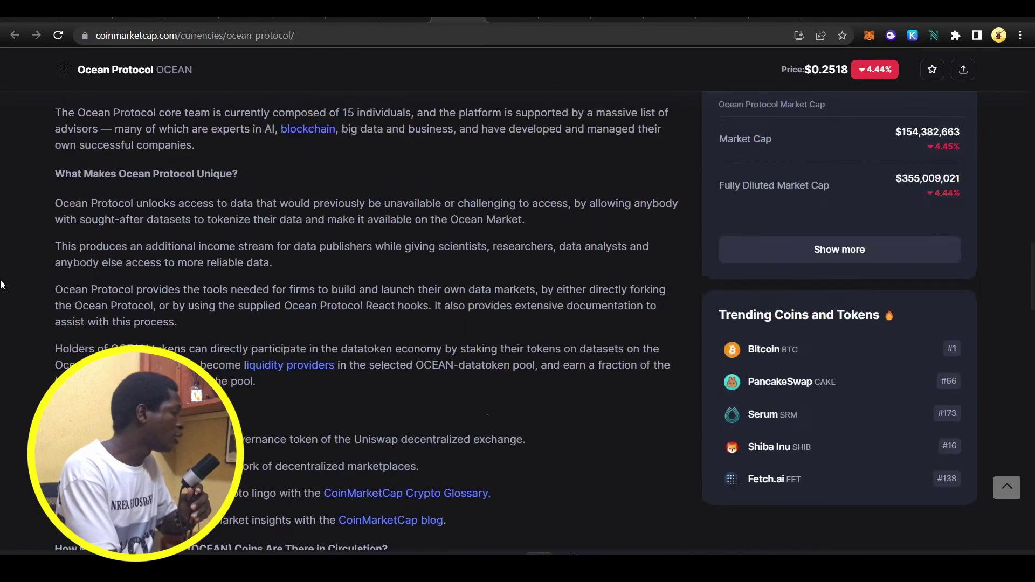
scroll(0, 283, down, 3)
scroll(0, 283, down, 1)
scroll(5, 315, down, 3)
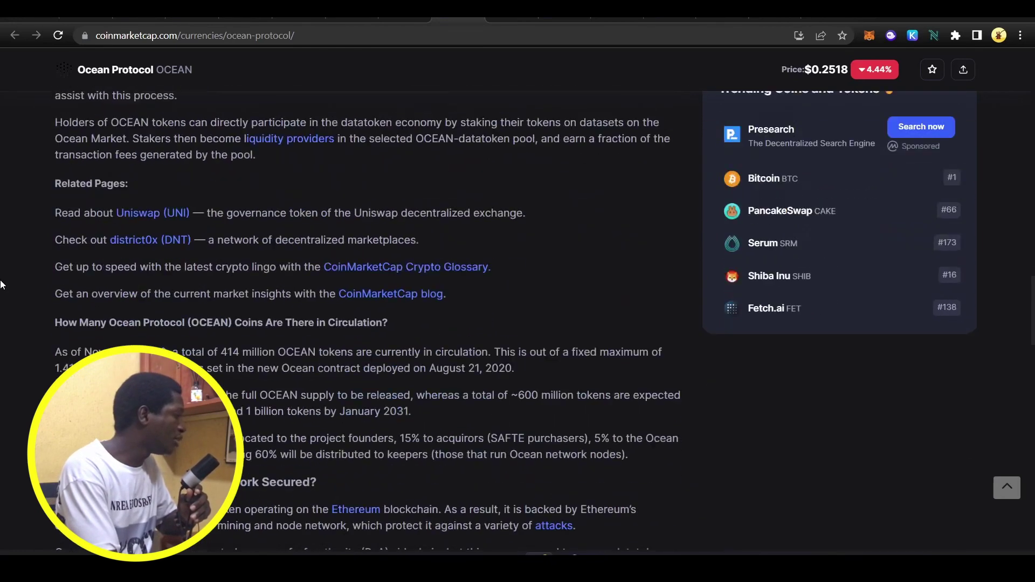
scroll(8, 347, down, 1)
scroll(8, 348, down, 5)
scroll(8, 348, down, 5)
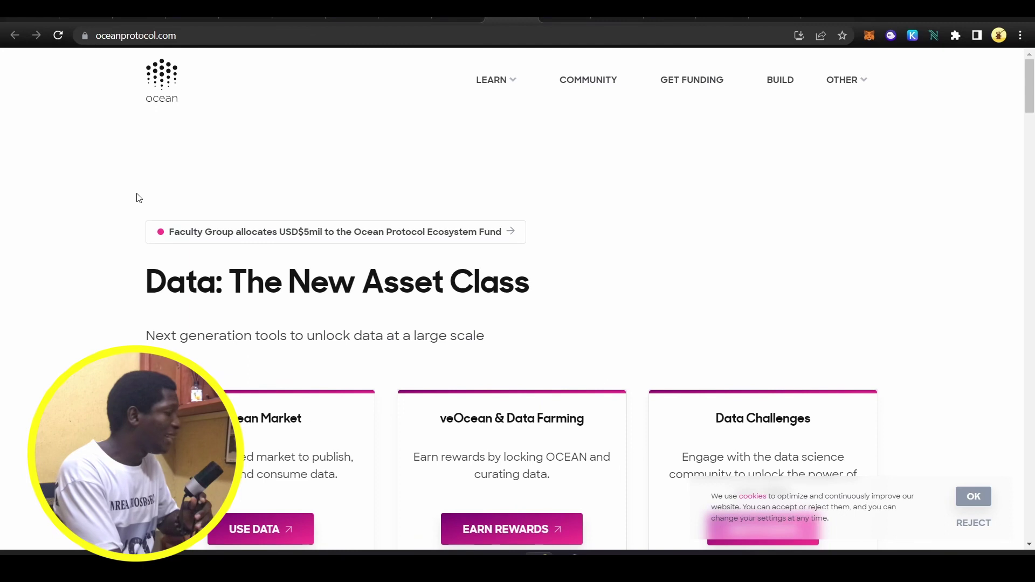
scroll(137, 198, down, 1)
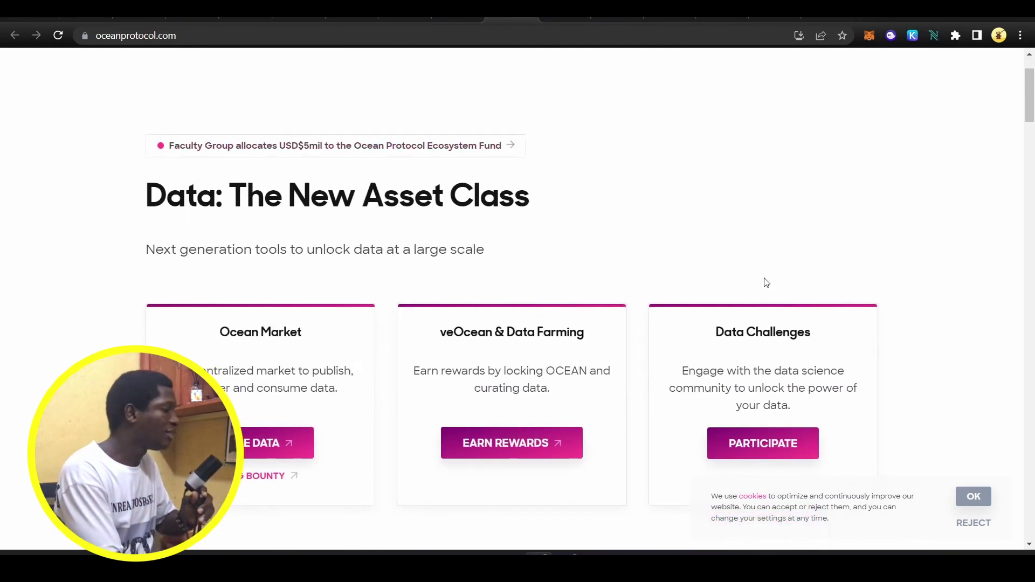
scroll(765, 282, down, 2)
scroll(856, 232, down, 4)
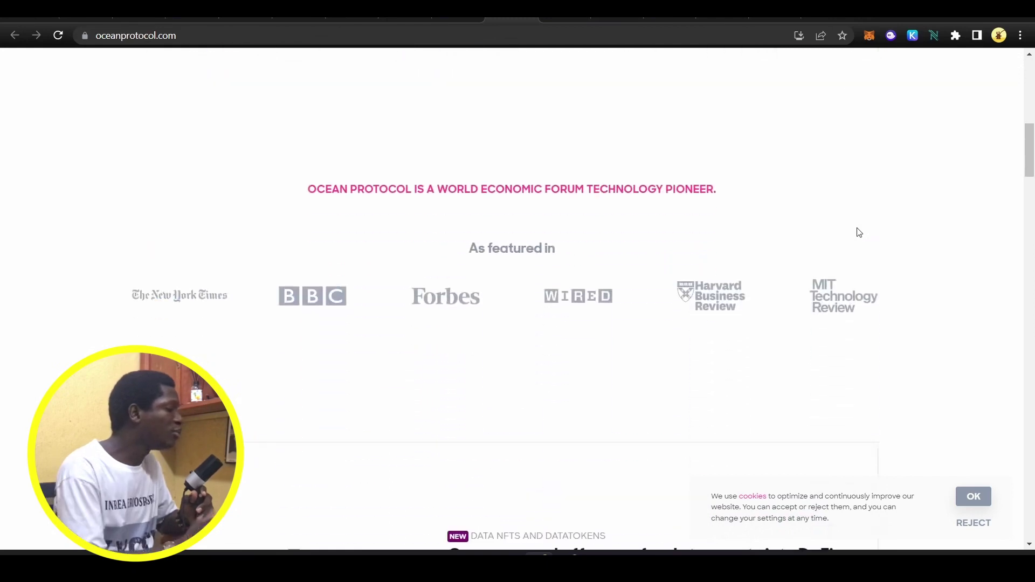
scroll(858, 232, down, 3)
scroll(858, 232, down, 4)
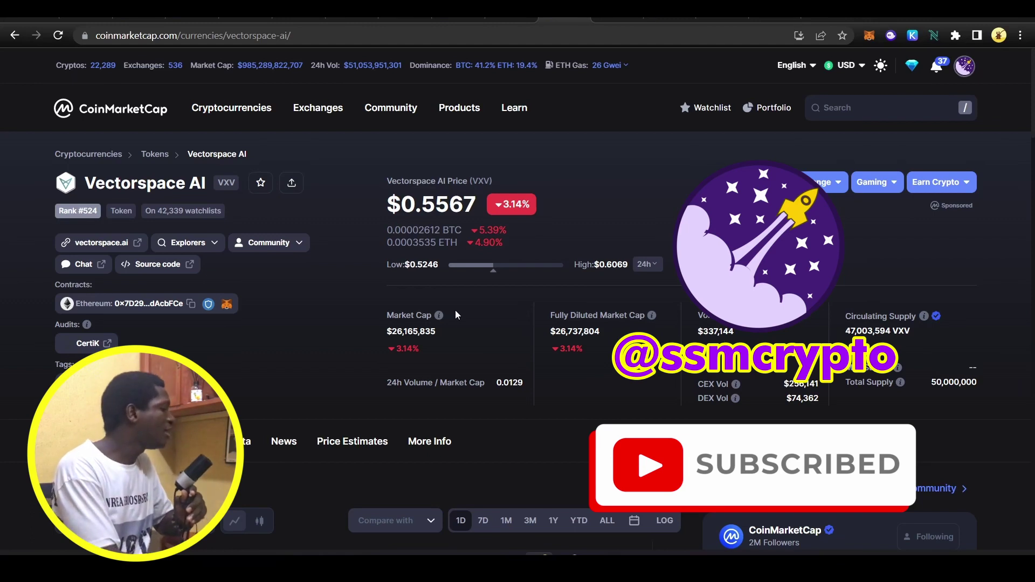
scroll(455, 309, down, 5)
scroll(456, 310, down, 3)
scroll(2, 402, up, 2)
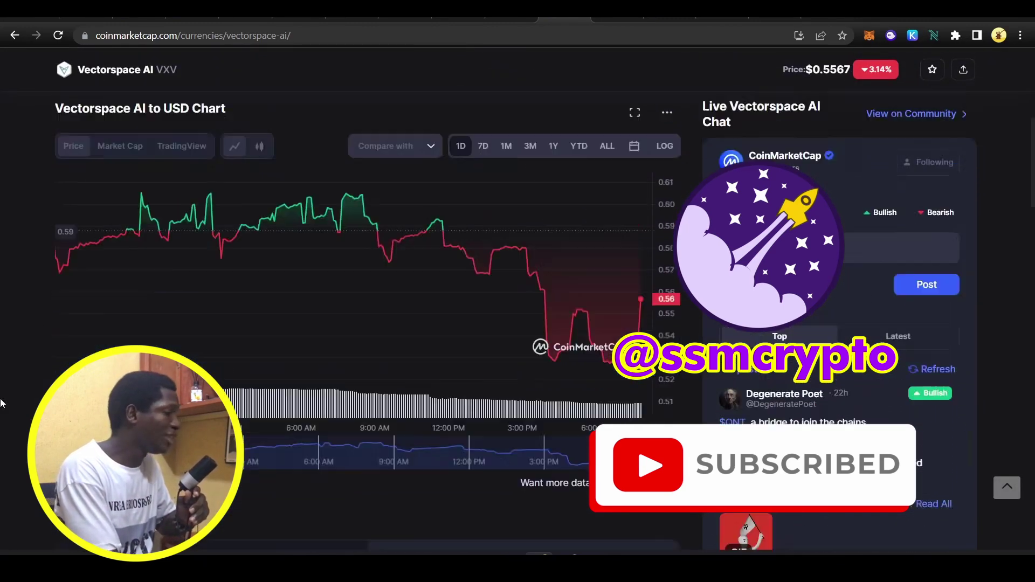
scroll(1, 403, up, 2)
scroll(2, 402, up, 1)
scroll(354, 258, up, 1)
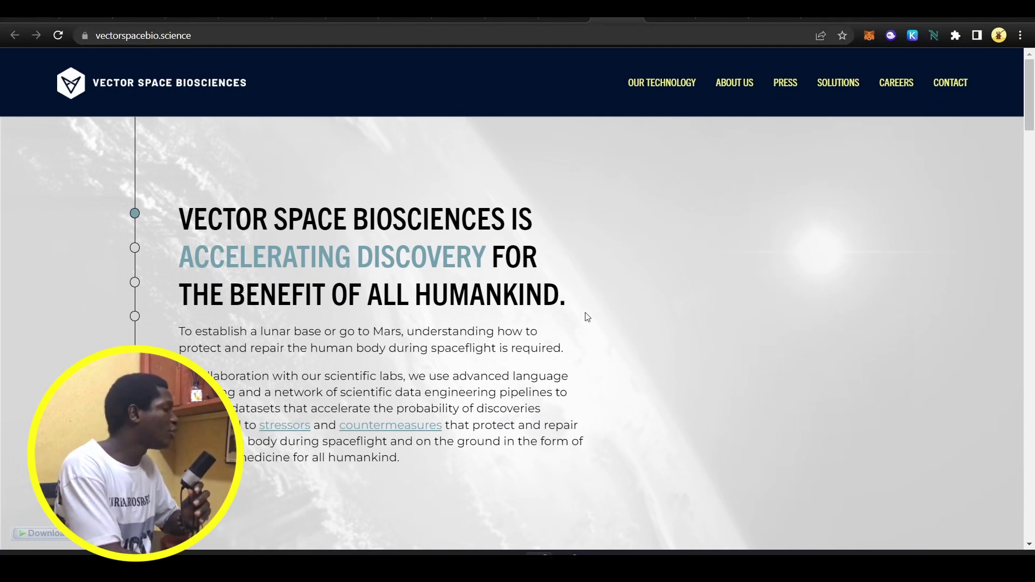
scroll(586, 318, down, 3)
scroll(586, 317, down, 3)
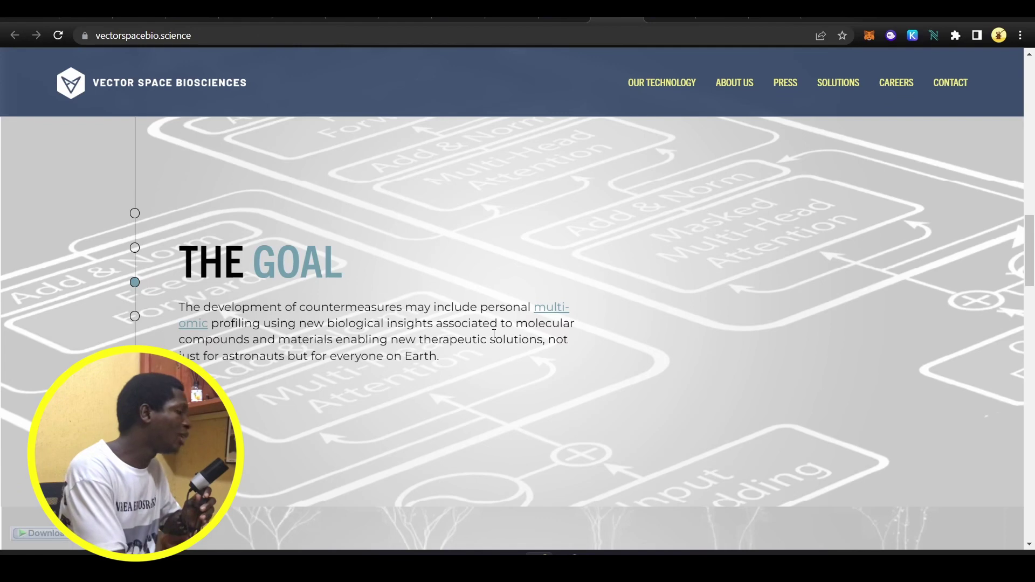
scroll(461, 305, down, 2)
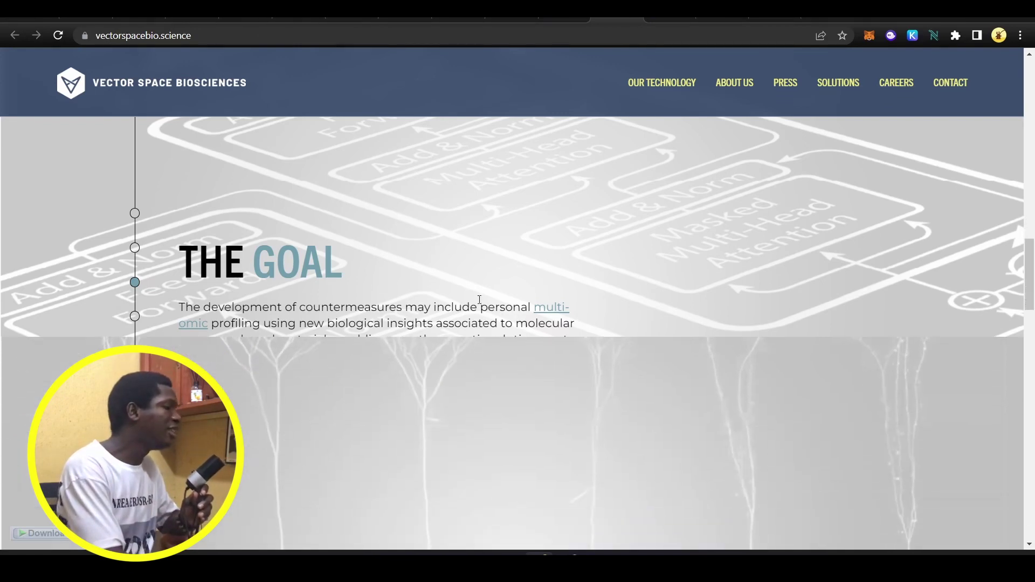
scroll(468, 314, down, 2)
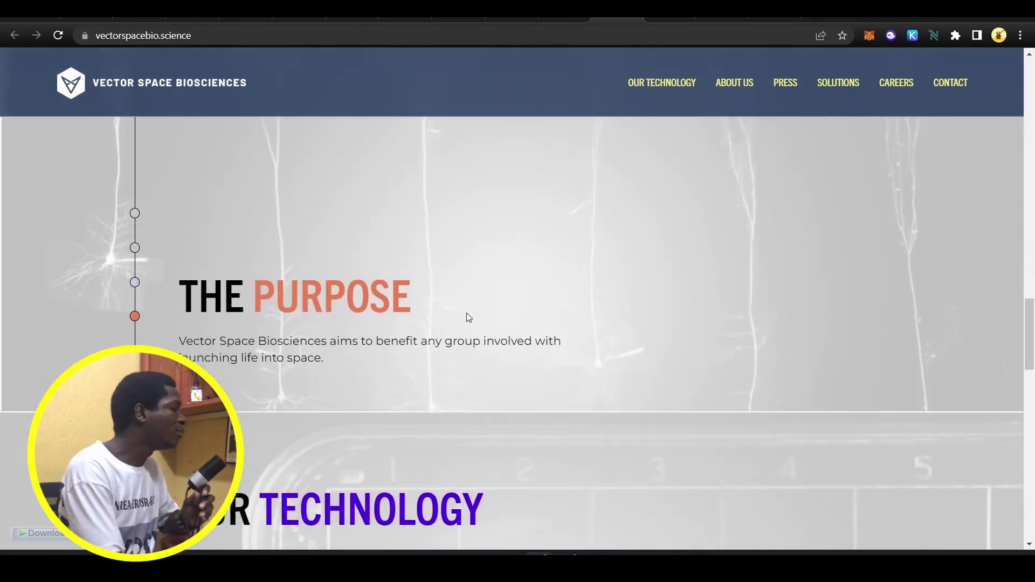
scroll(467, 316, down, 2)
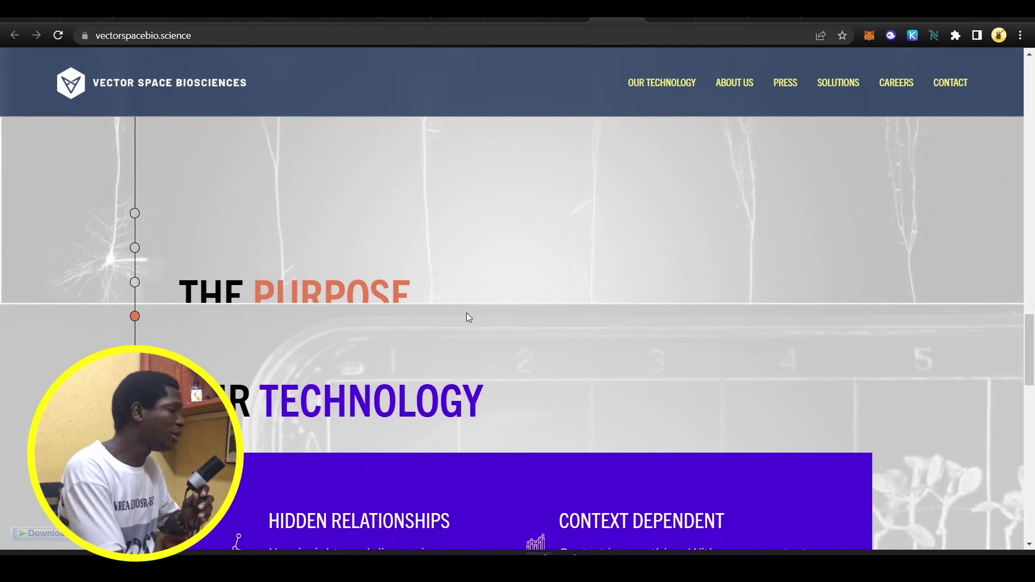
scroll(467, 318, down, 3)
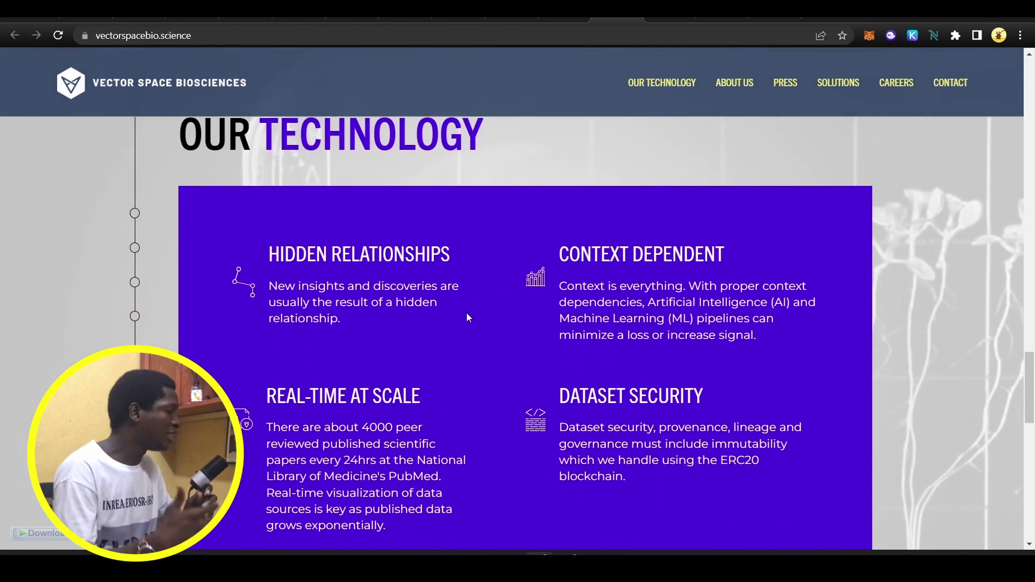
scroll(467, 317, down, 1)
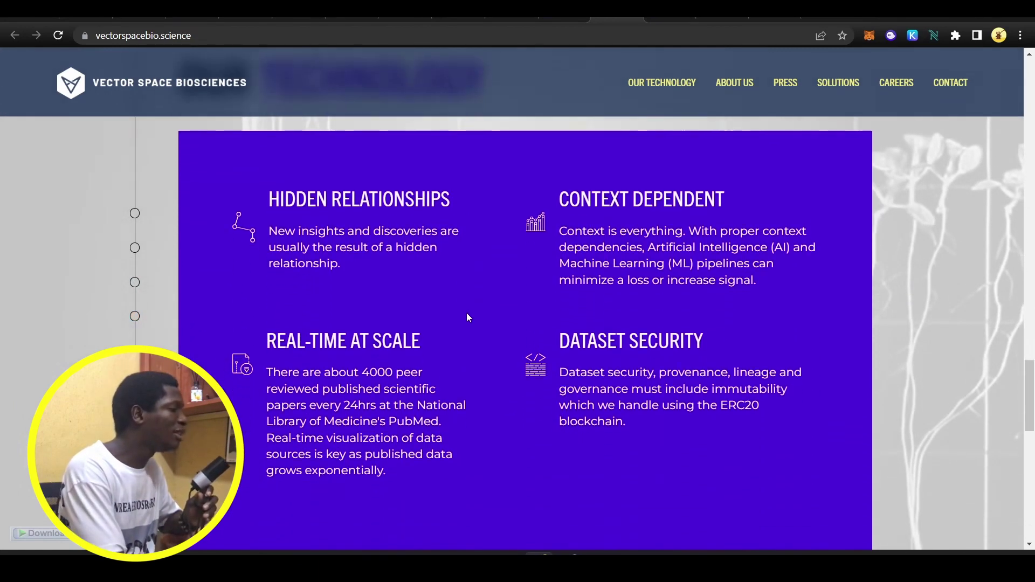
scroll(930, 330, down, 4)
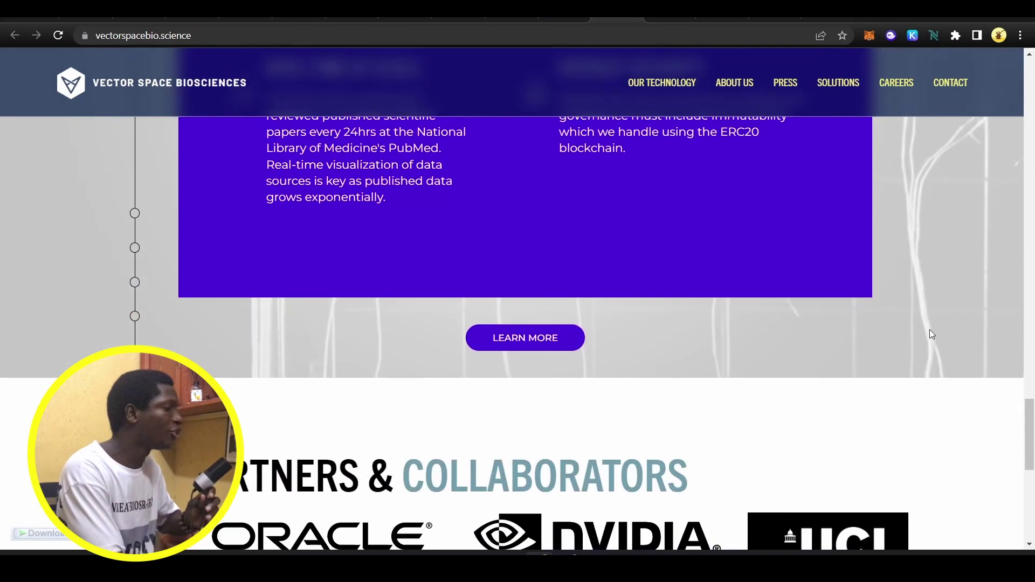
scroll(930, 334, down, 1)
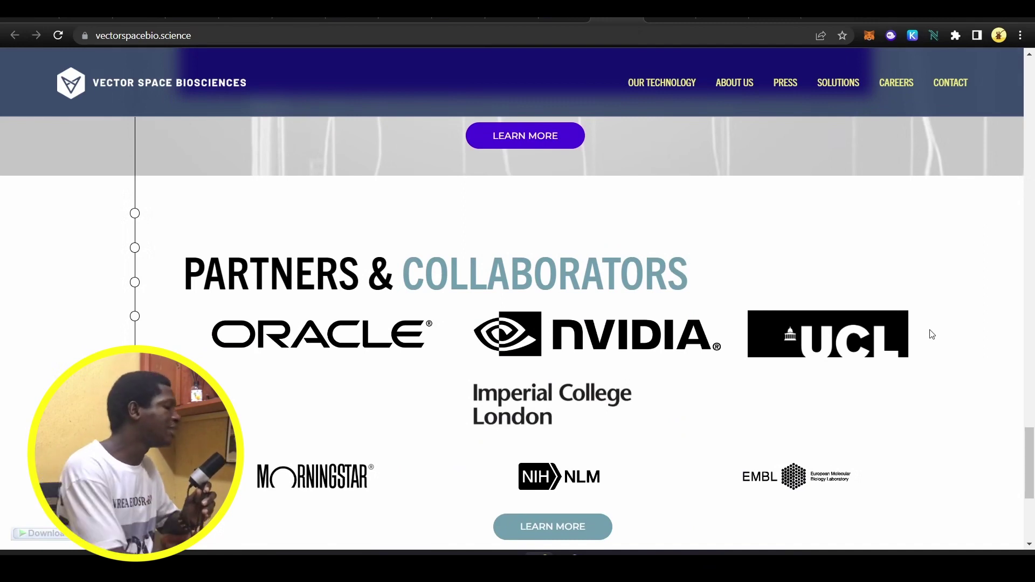
scroll(930, 334, down, 3)
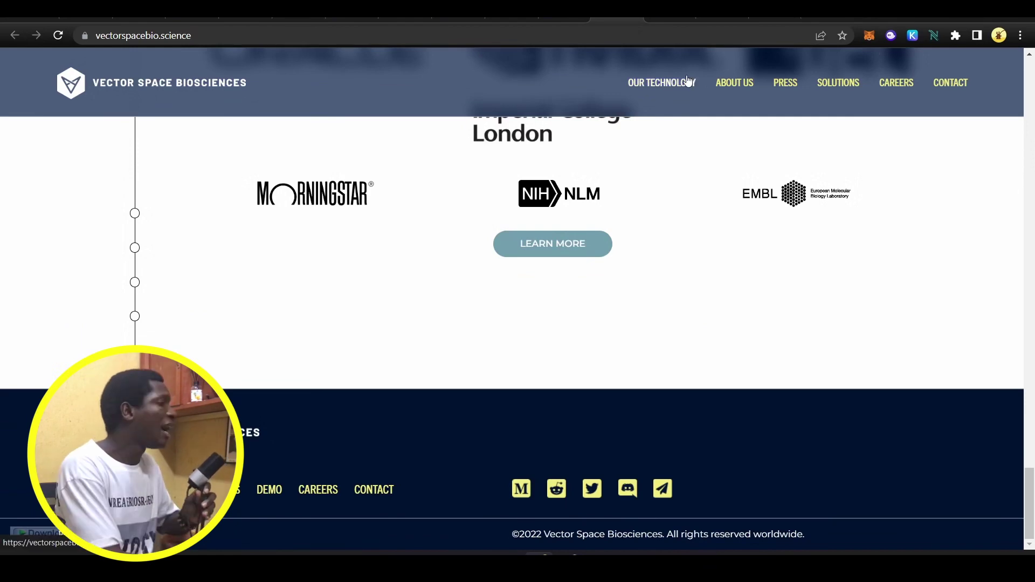
Step: Switch to the CoinMarketCap VAIOT (VAI) page tab
click(664, 16)
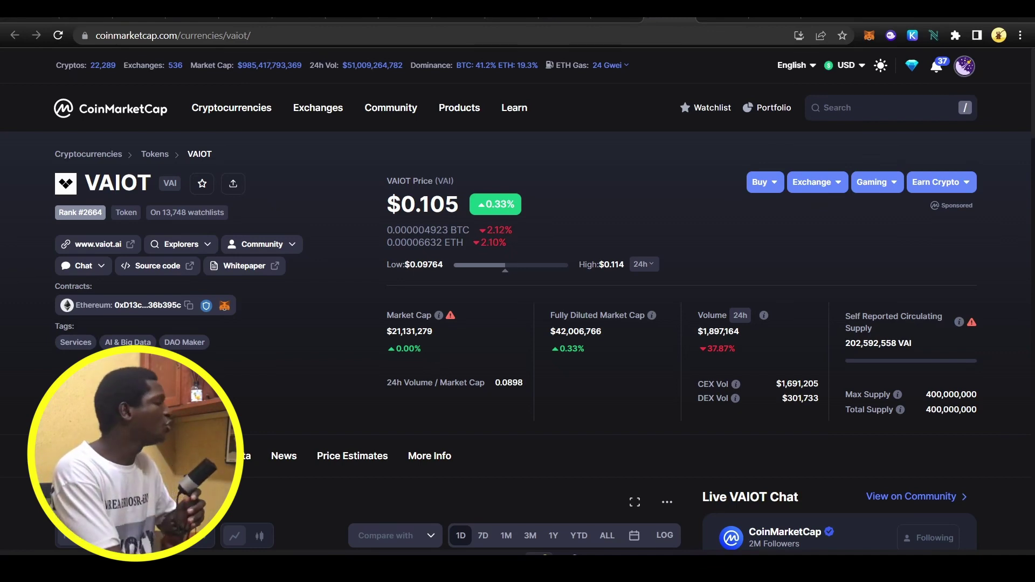
scroll(227, 372, down, 3)
scroll(227, 373, down, 3)
scroll(227, 373, down, 3)
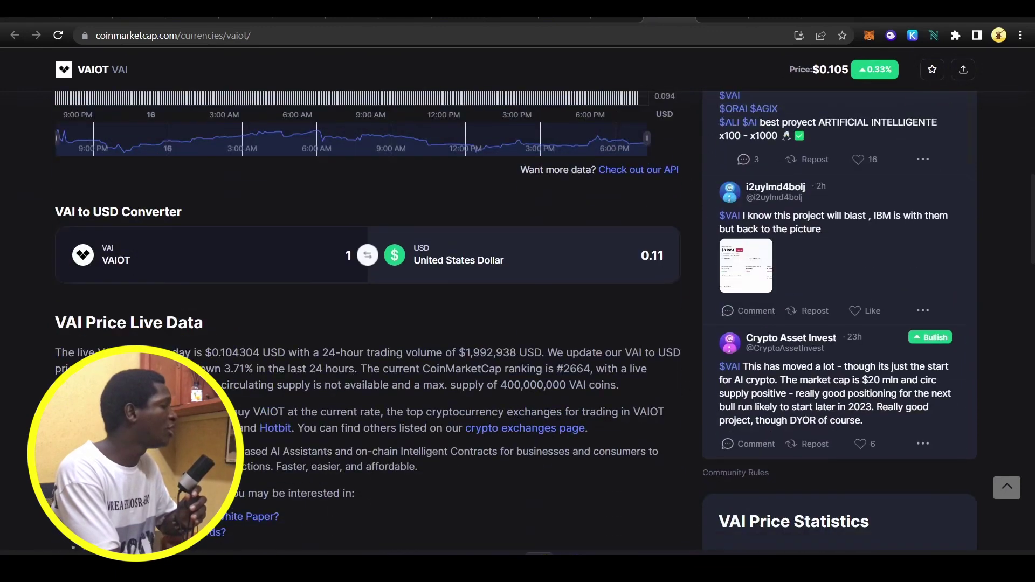
scroll(227, 374, down, 2)
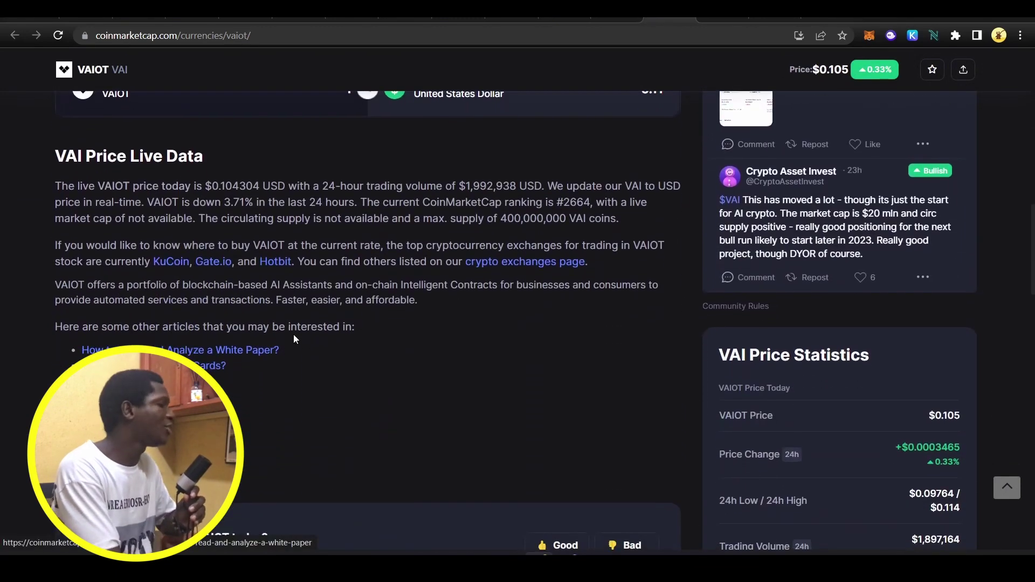
scroll(293, 336, down, 2)
scroll(294, 336, down, 2)
scroll(294, 338, down, 4)
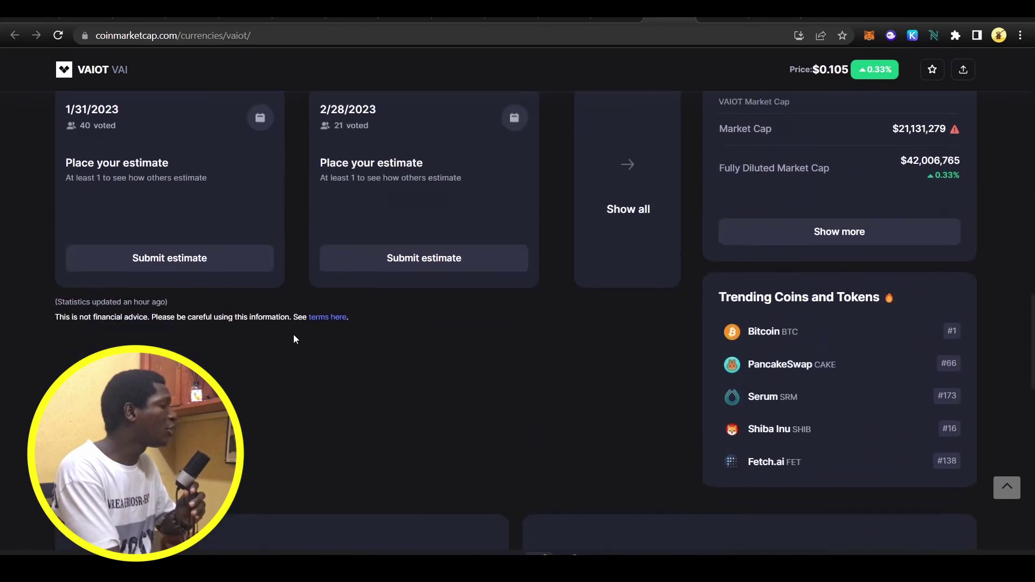
scroll(294, 338, down, 1)
scroll(293, 338, down, 2)
scroll(294, 338, down, 2)
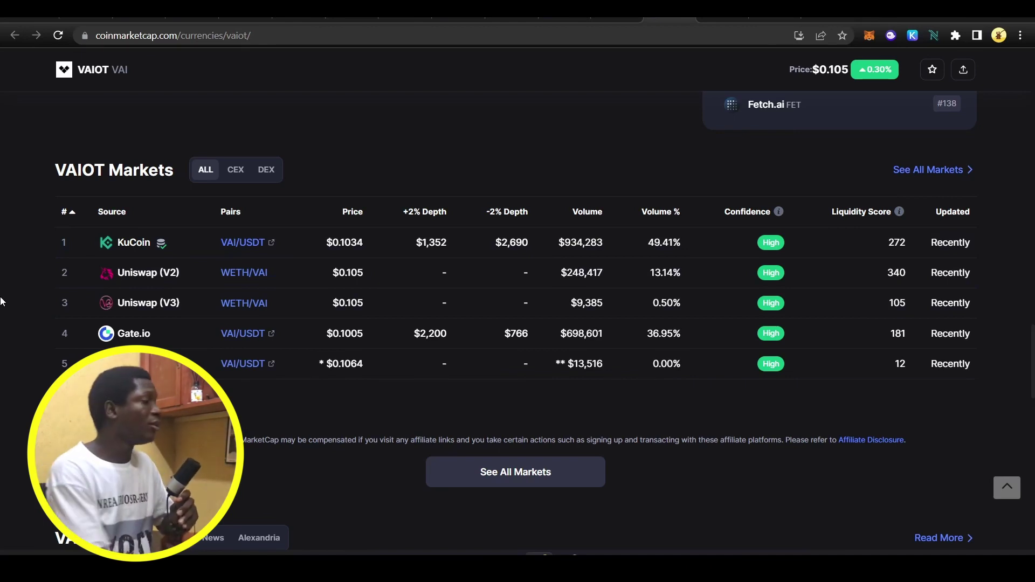
Step: Switch to the vaiot.ai website tab
click(723, 18)
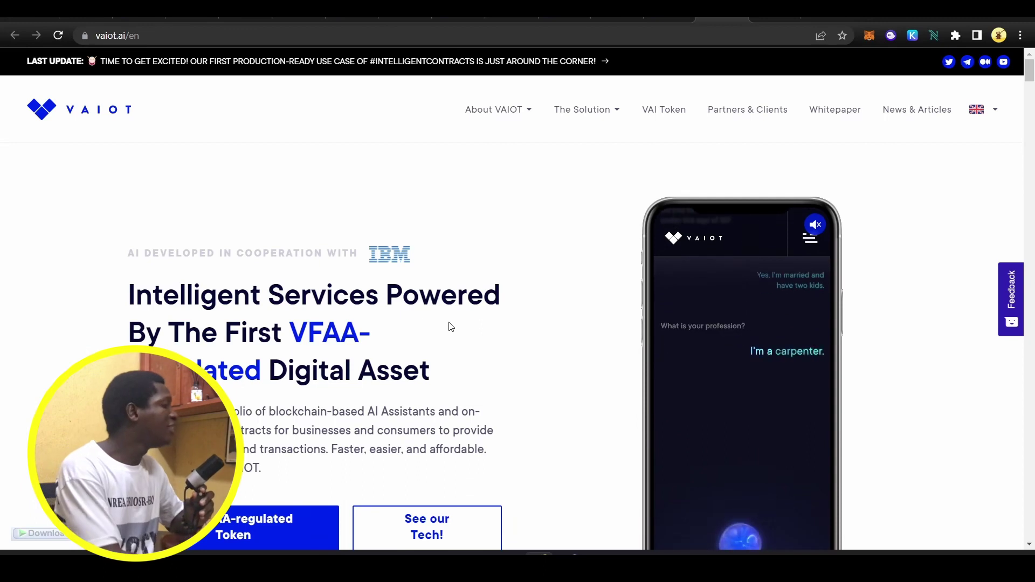
scroll(433, 273, down, 1)
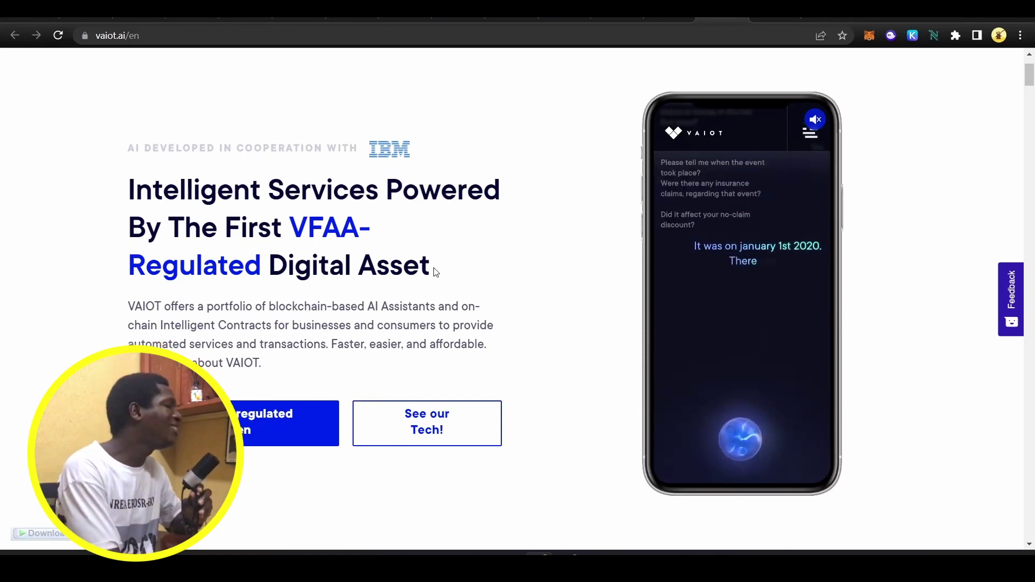
scroll(434, 272, down, 2)
scroll(434, 272, down, 1)
scroll(434, 272, up, 4)
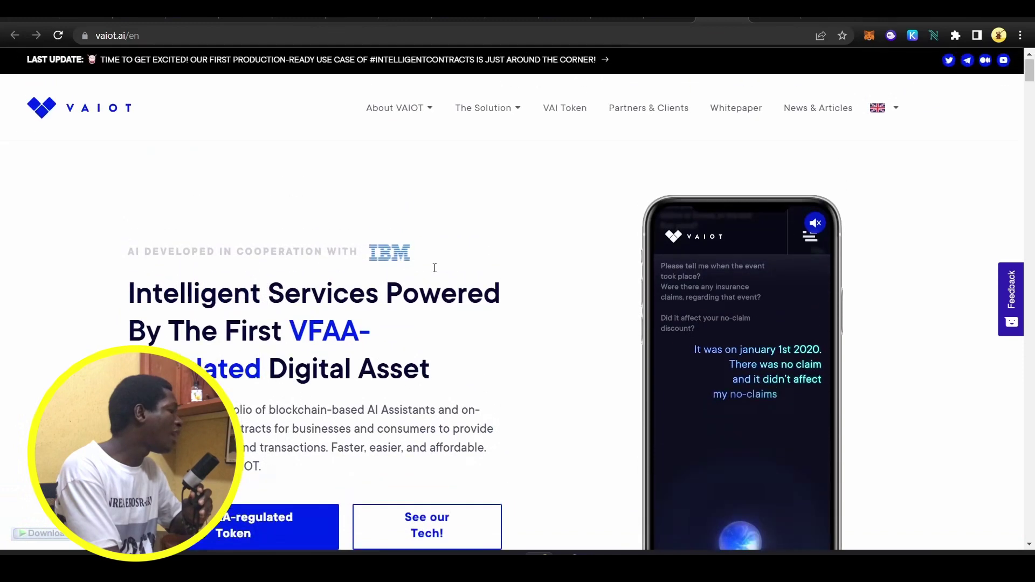
scroll(434, 273, down, 1)
scroll(434, 273, down, 4)
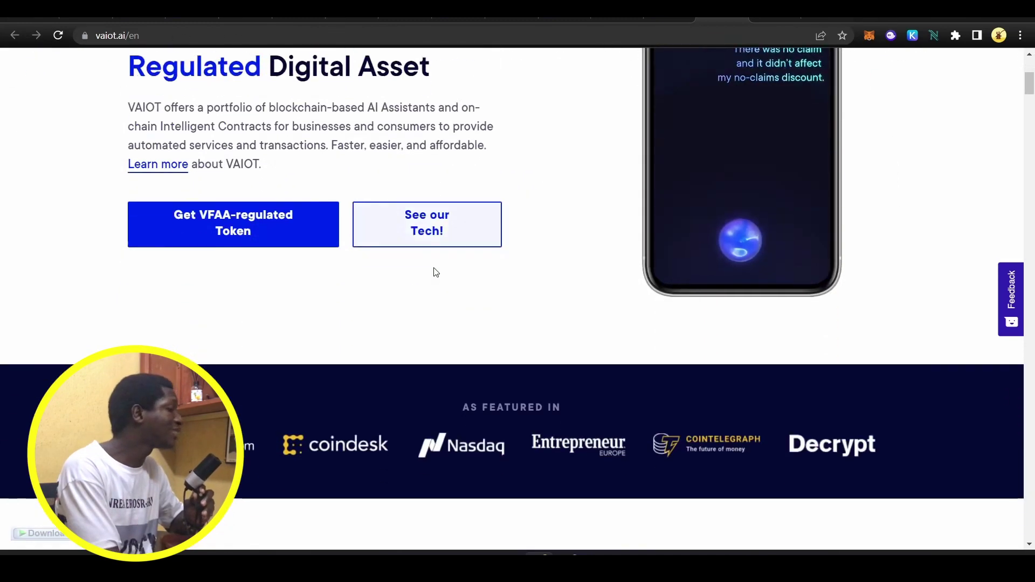
scroll(433, 273, down, 1)
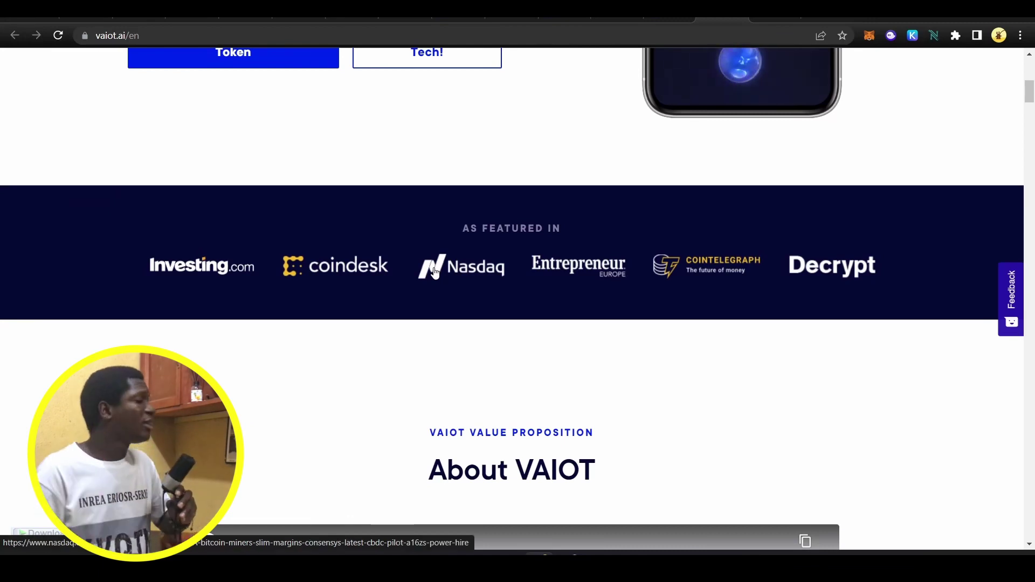
scroll(434, 272, down, 2)
scroll(434, 272, down, 2)
scroll(434, 273, down, 1)
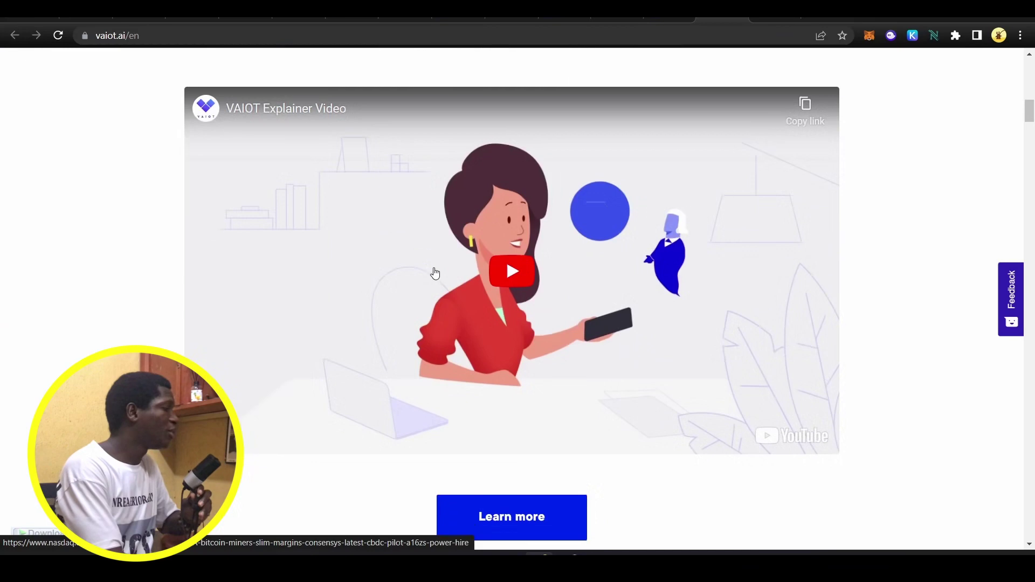
scroll(434, 273, down, 2)
scroll(435, 274, down, 1)
scroll(434, 273, down, 1)
scroll(434, 273, down, 1)
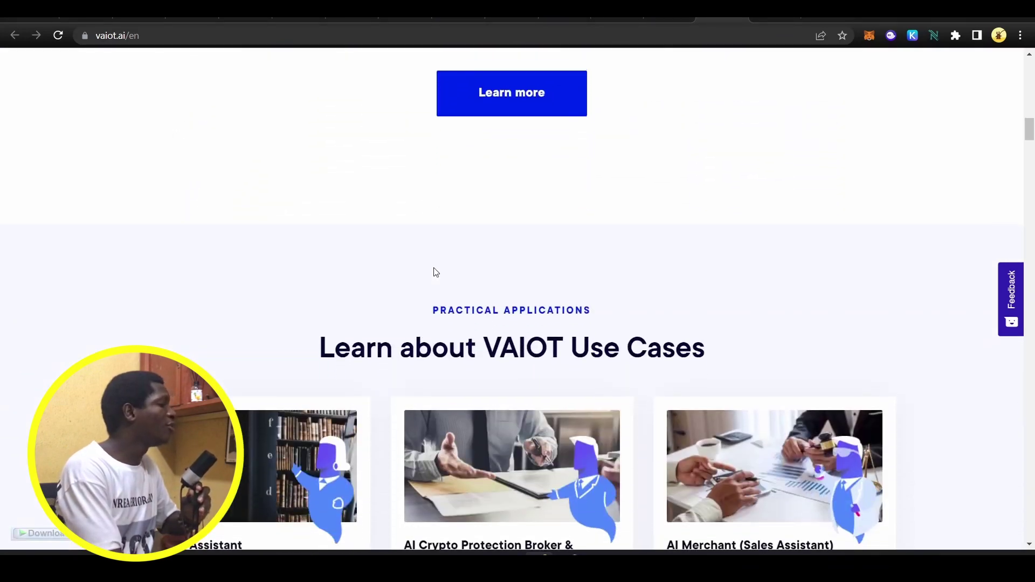
scroll(433, 272, down, 3)
scroll(433, 268, down, 2)
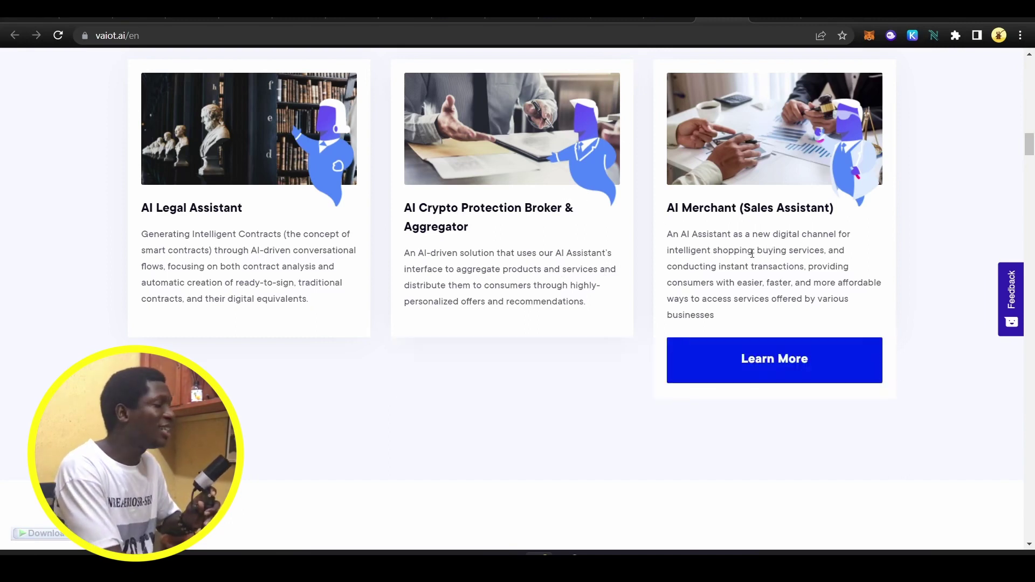
mouse_move(249, 243)
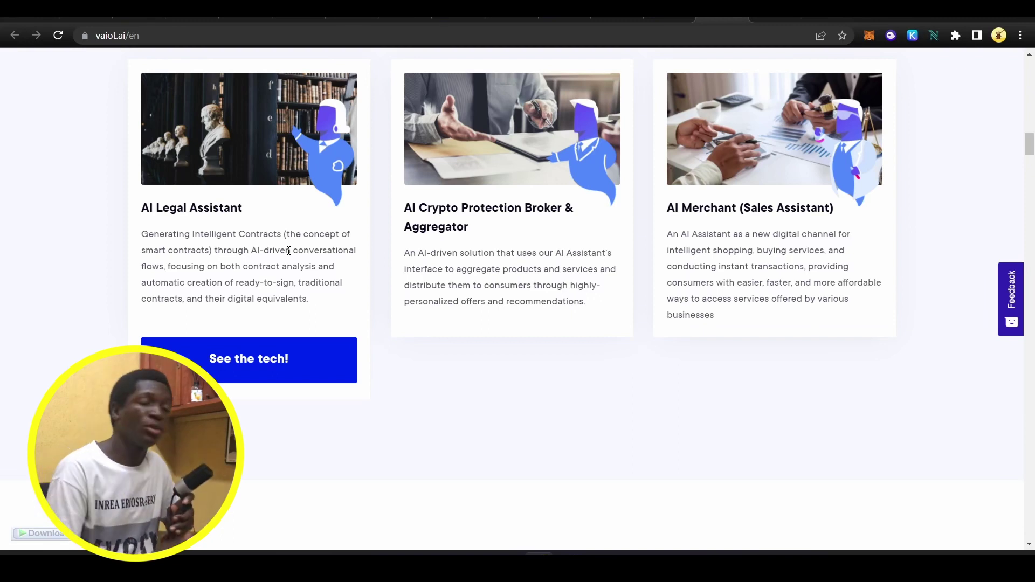
scroll(288, 251, down, 4)
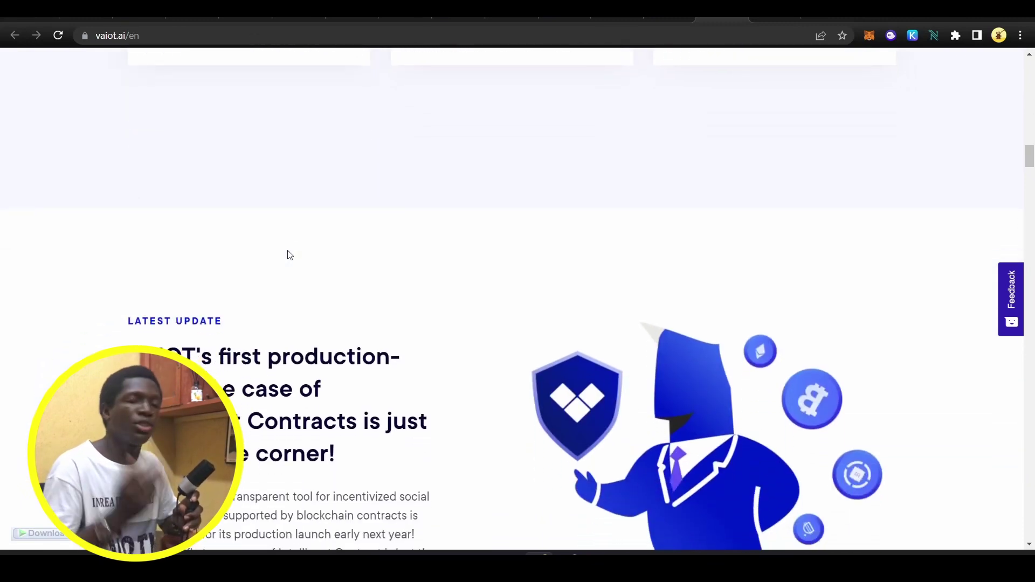
scroll(288, 254, down, 2)
scroll(288, 255, down, 3)
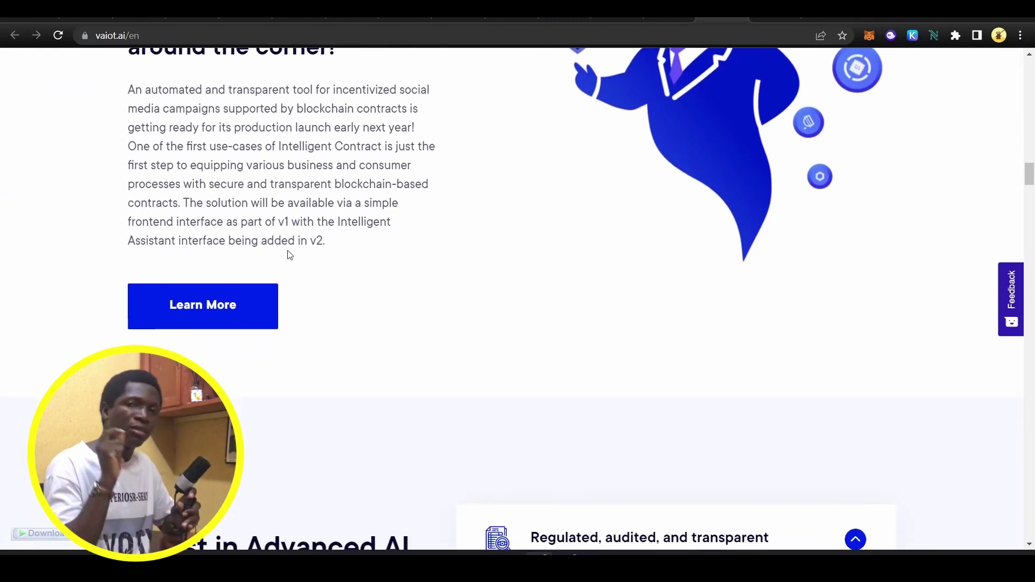
scroll(288, 255, down, 4)
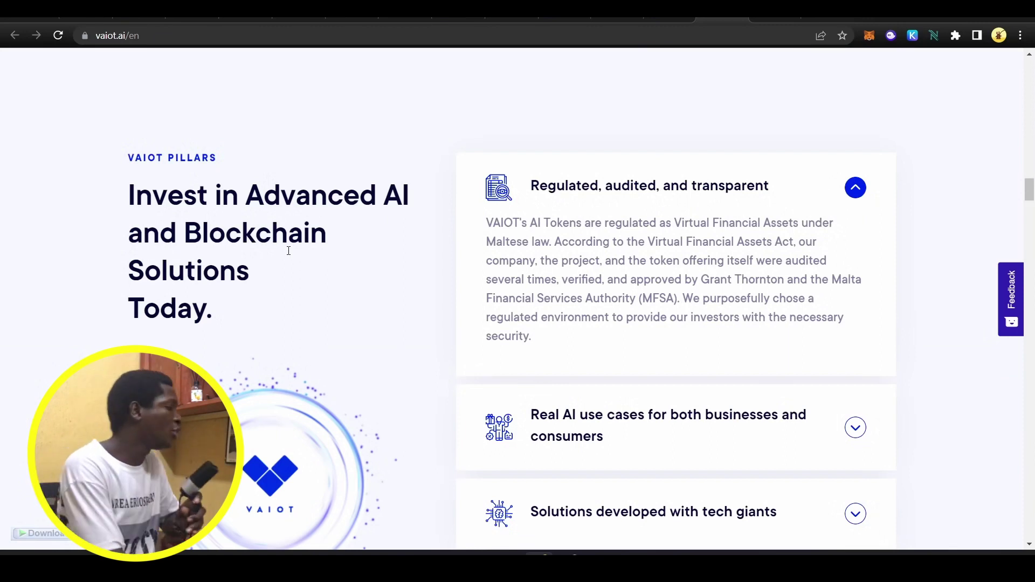
scroll(288, 251, down, 3)
scroll(288, 253, down, 5)
scroll(288, 255, down, 1)
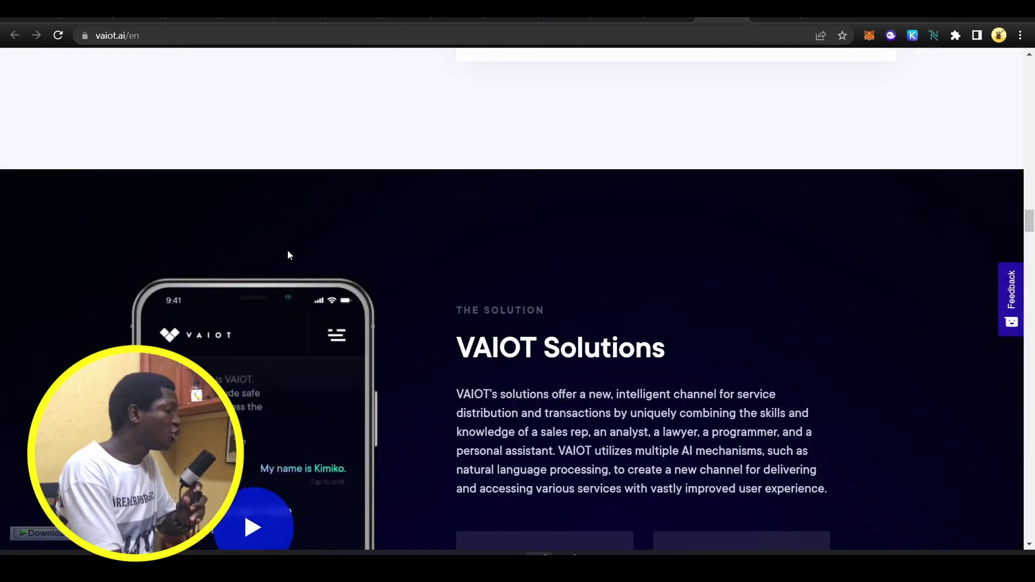
scroll(287, 255, down, 2)
scroll(288, 255, down, 2)
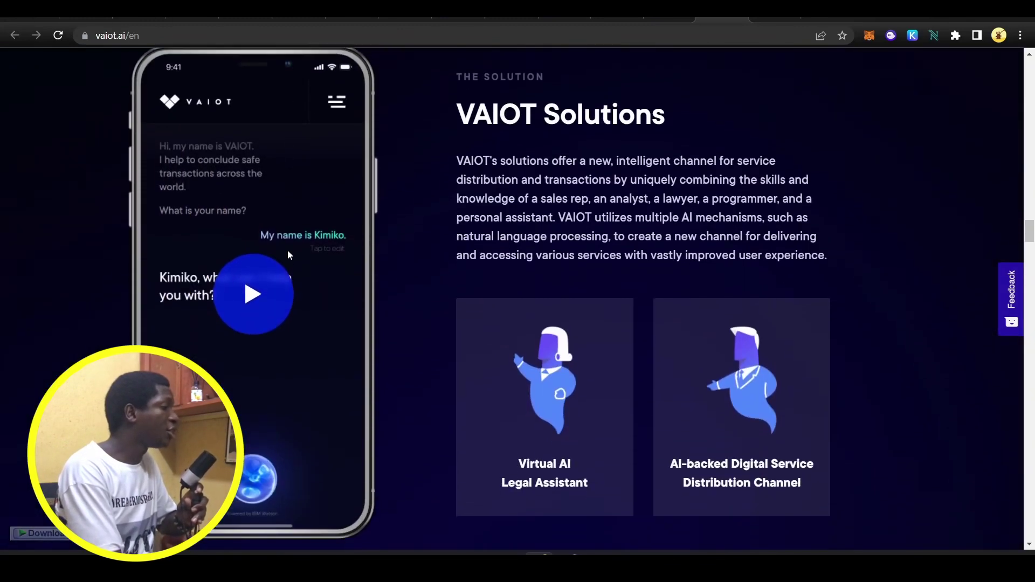
scroll(287, 255, down, 1)
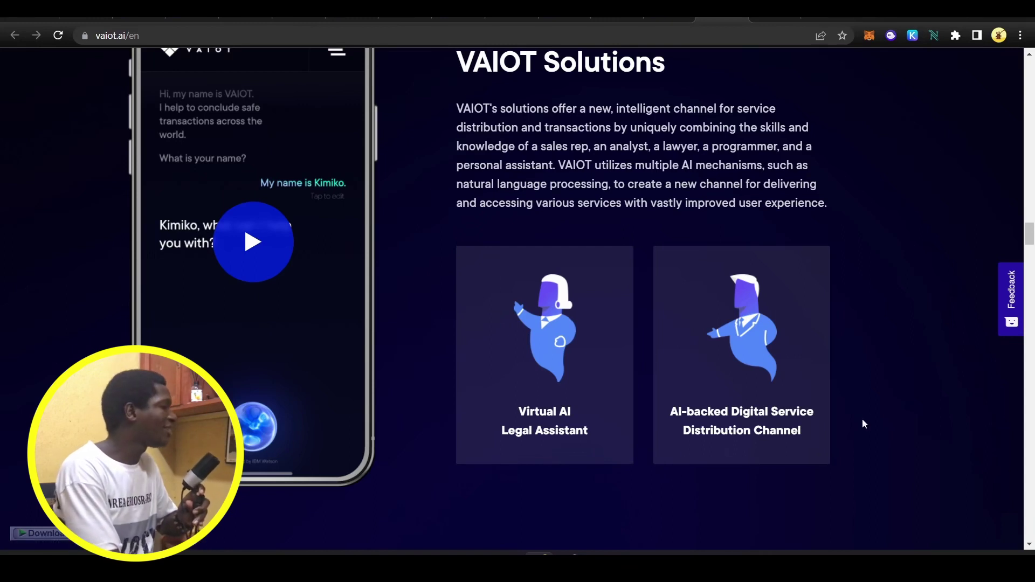
scroll(862, 419, down, 1)
scroll(862, 418, down, 3)
scroll(864, 423, down, 3)
scroll(864, 423, down, 1)
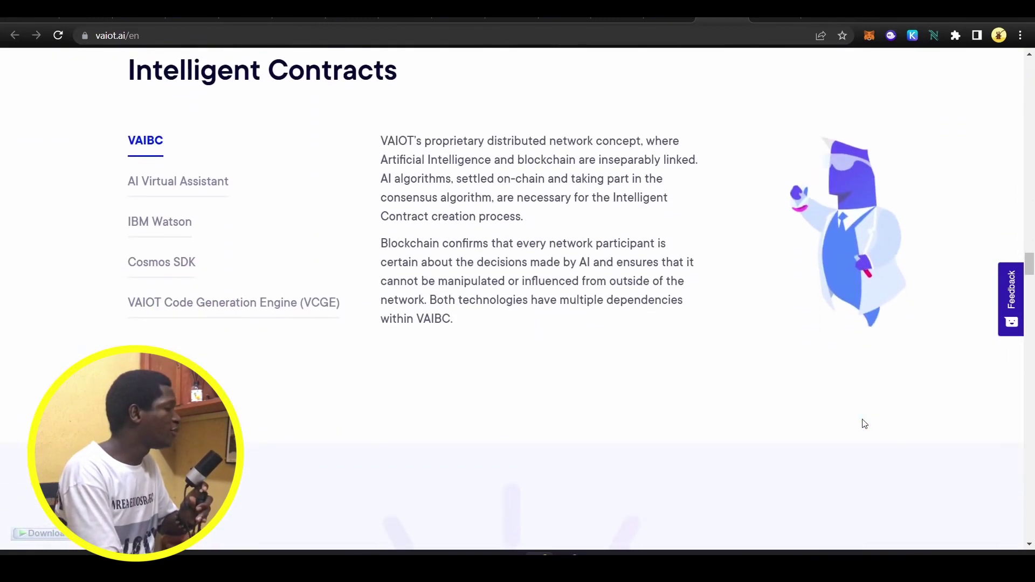
scroll(863, 423, up, 1)
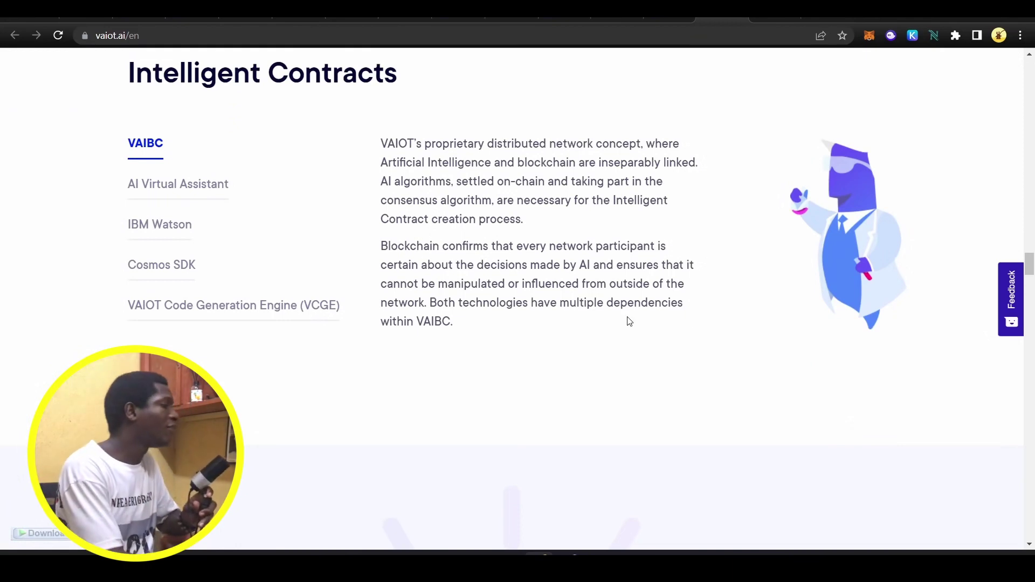
scroll(600, 306, down, 5)
scroll(600, 306, down, 2)
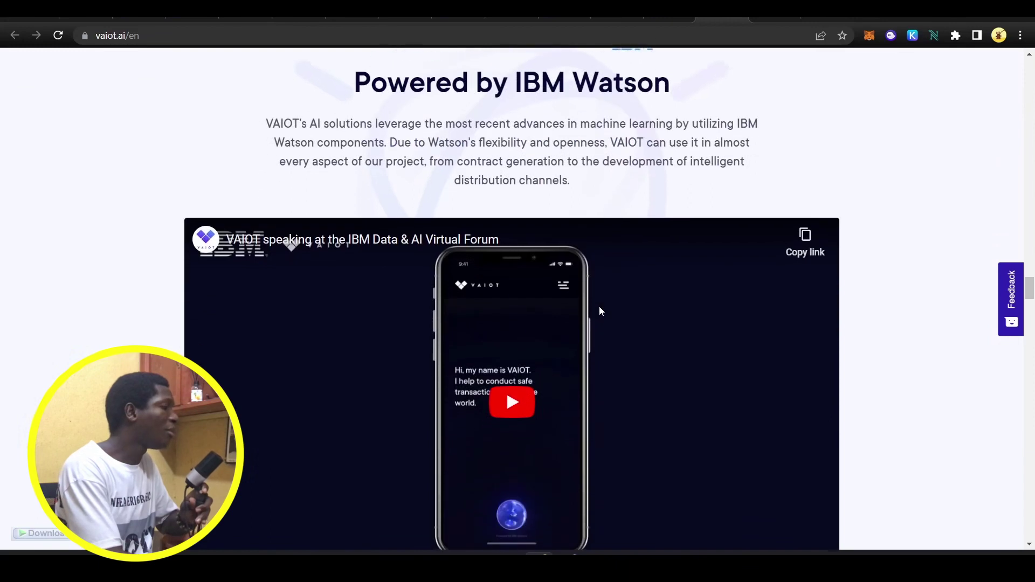
scroll(600, 307, down, 1)
scroll(600, 306, down, 3)
scroll(599, 306, down, 3)
scroll(599, 307, down, 5)
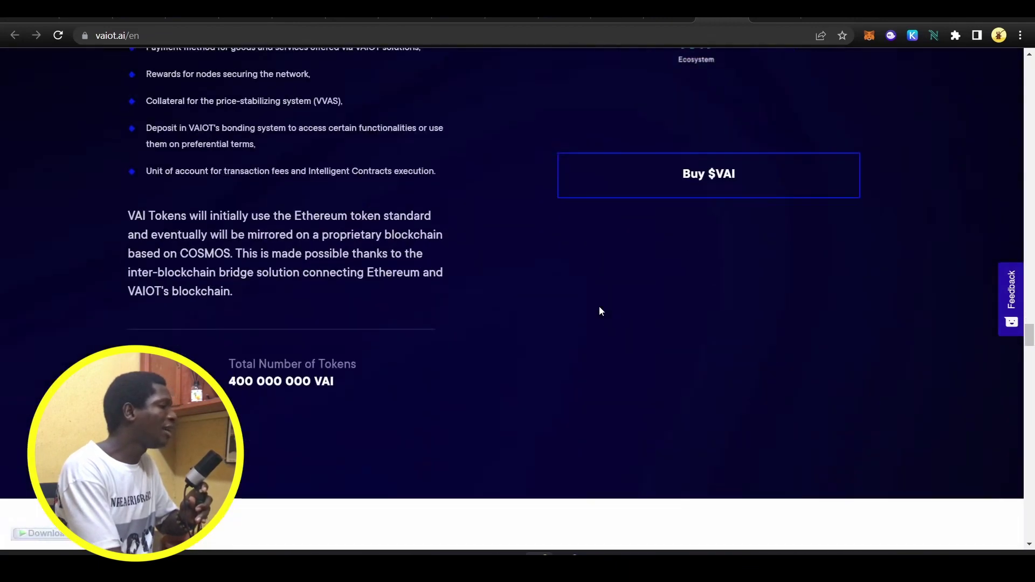
scroll(600, 306, down, 2)
scroll(600, 311, up, 5)
scroll(600, 311, up, 1)
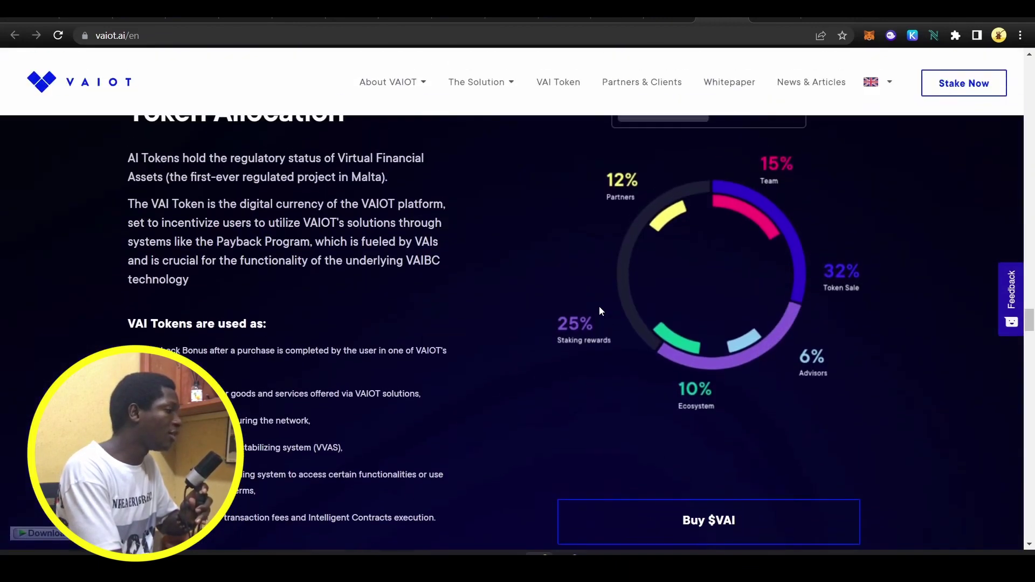
scroll(601, 311, down, 2)
scroll(600, 310, down, 2)
scroll(600, 311, down, 2)
scroll(600, 311, down, 3)
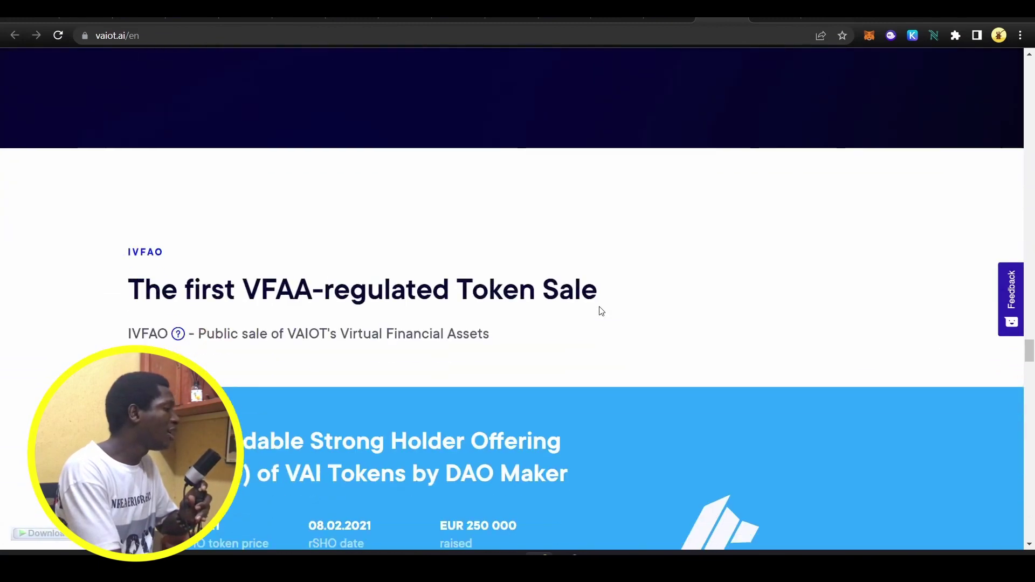
scroll(600, 311, down, 3)
scroll(600, 312, down, 4)
scroll(599, 311, down, 3)
scroll(601, 311, down, 1)
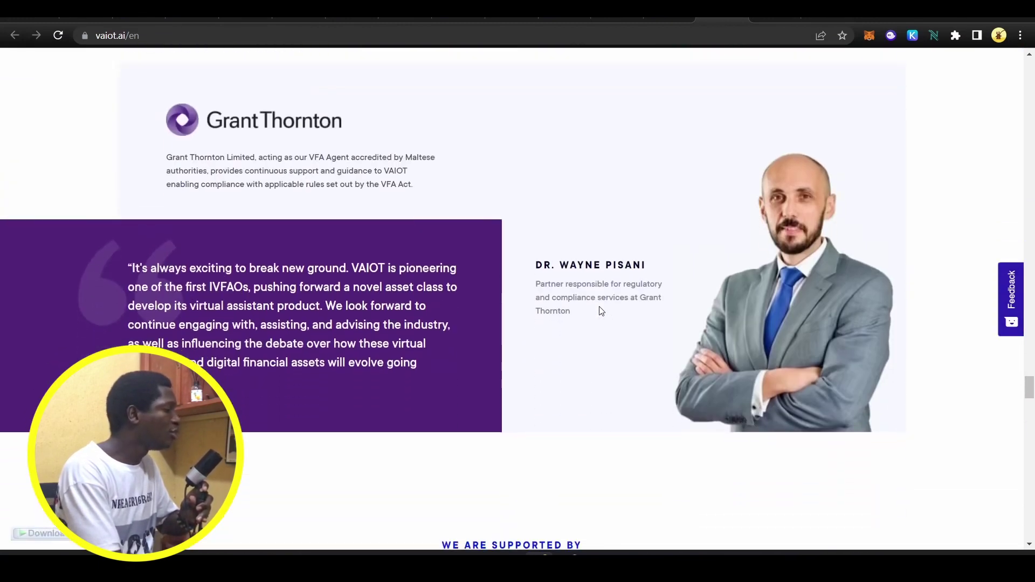
scroll(600, 310, down, 2)
scroll(600, 310, down, 3)
scroll(600, 310, down, 1)
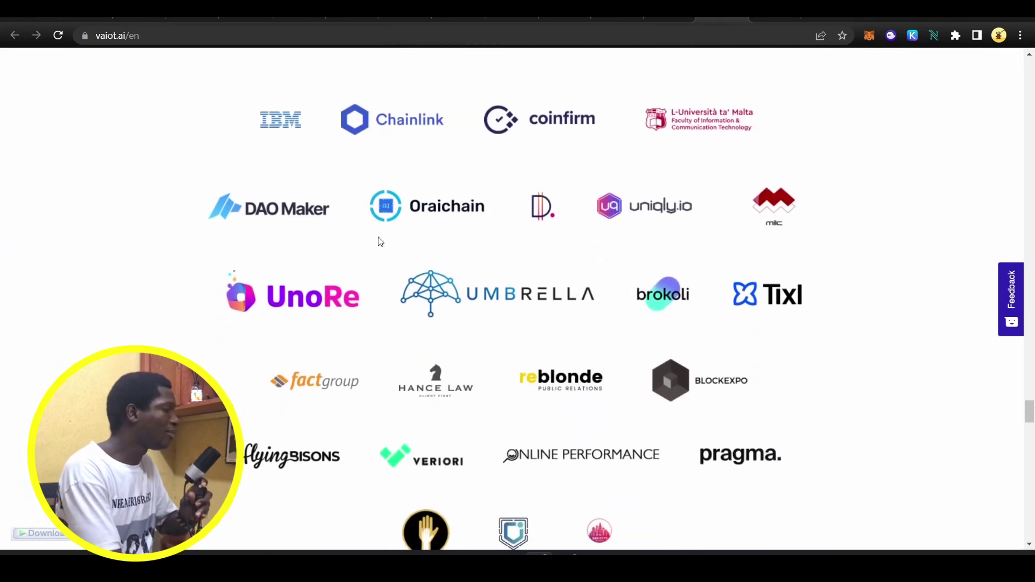
scroll(523, 298, down, 1)
scroll(523, 299, down, 3)
scroll(523, 299, down, 2)
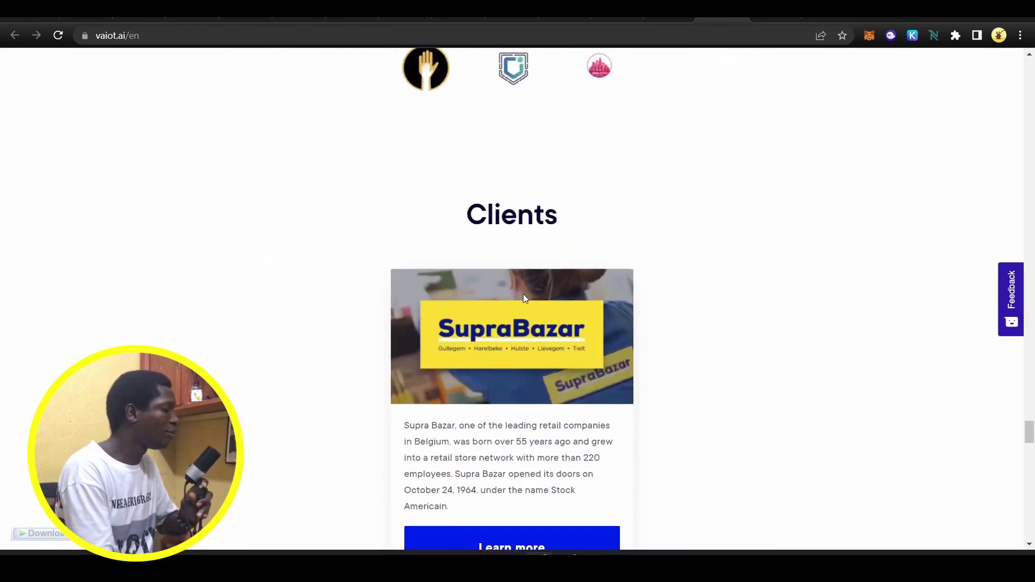